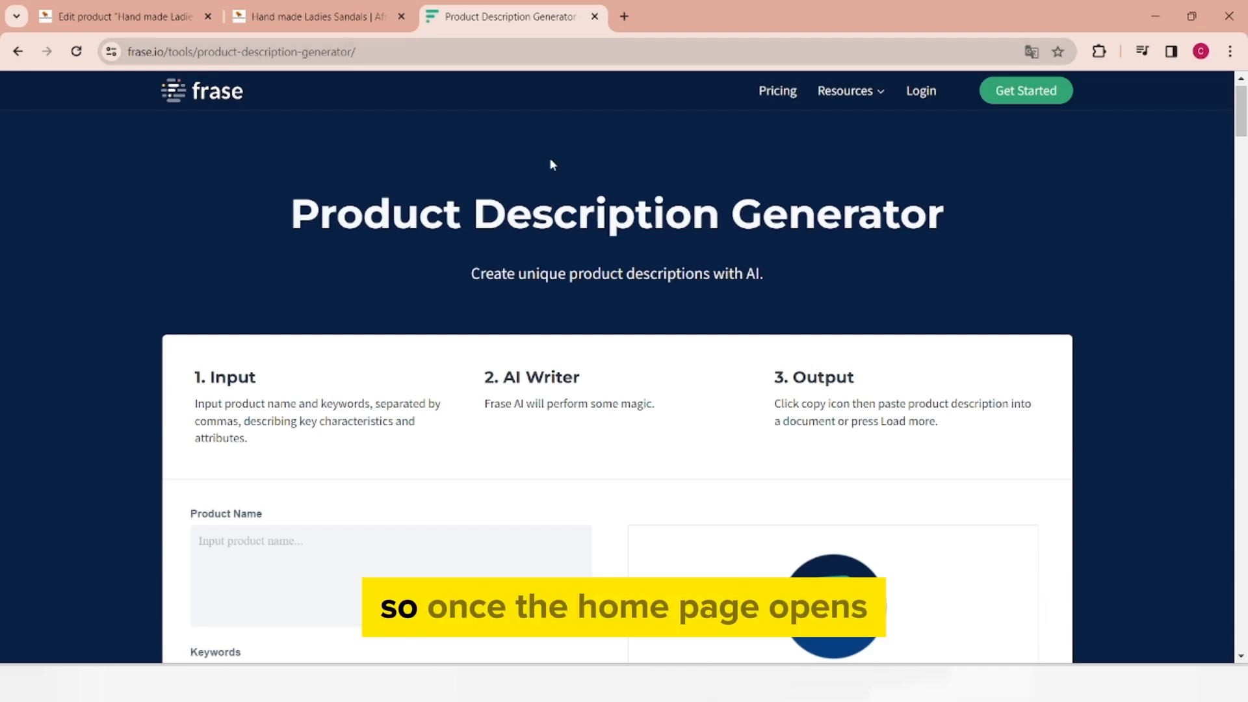
Step: Copy the product title from the WordPress product editor and enter "Hand made Ladies Sandals" as the product name in Frase's description generator
scroll(411, 407, "down", 2)
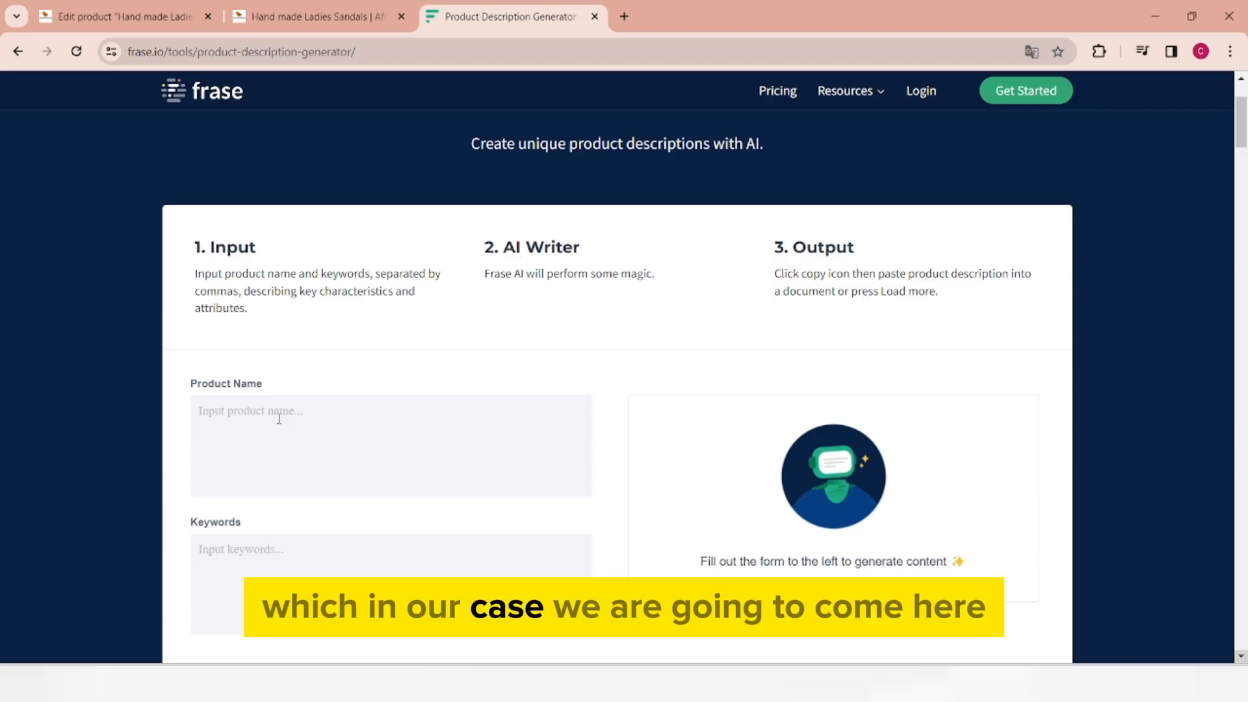
left_click(119, 19)
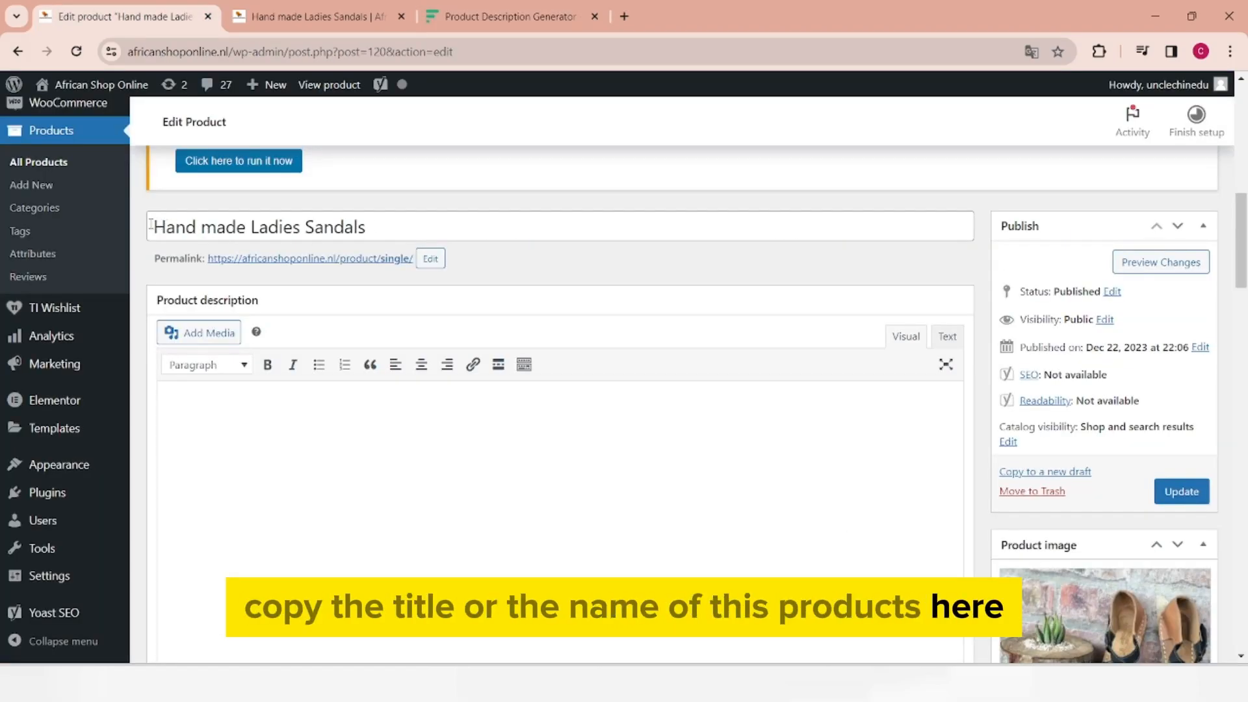
left_click(371, 227)
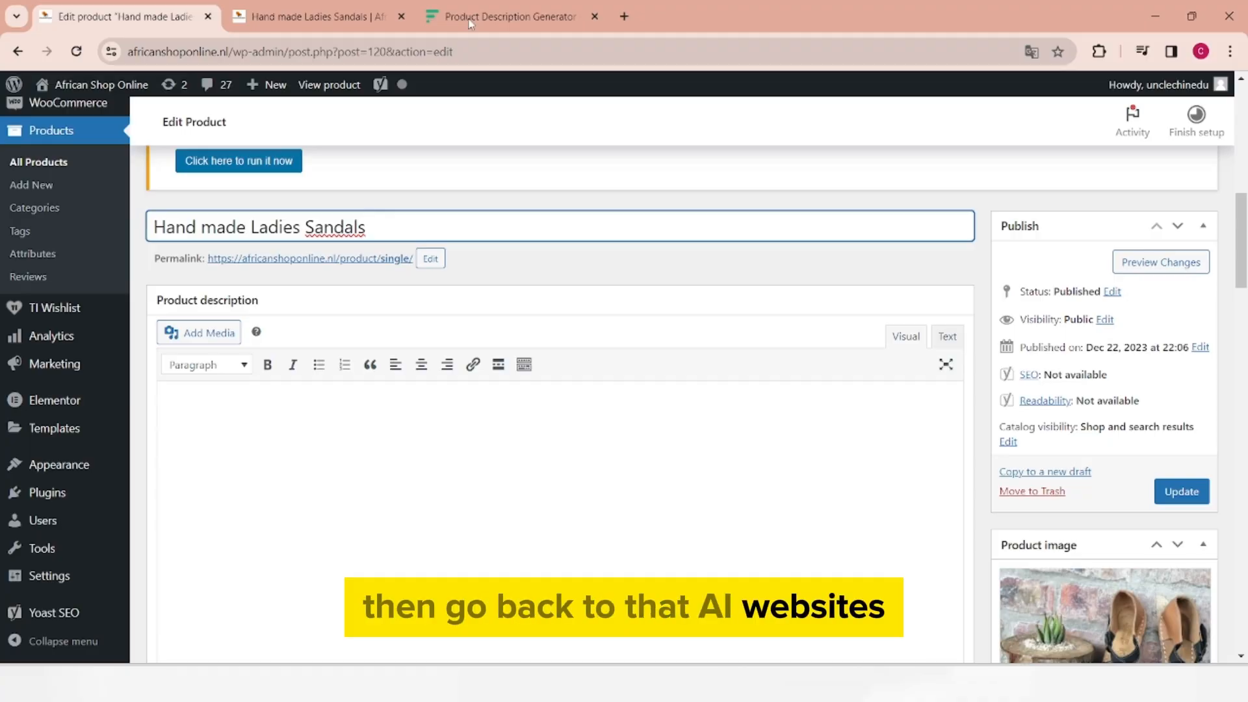
left_click(471, 22)
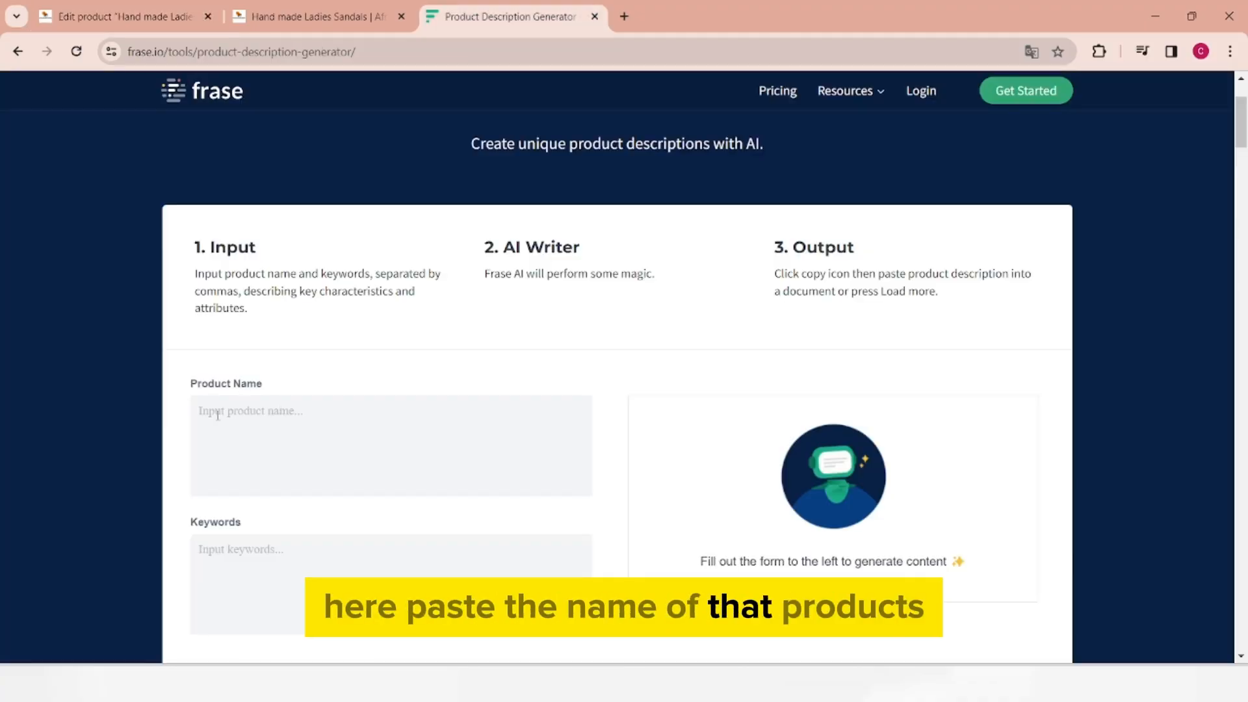
left_click(218, 414)
type("Hand made Ladies Sandals")
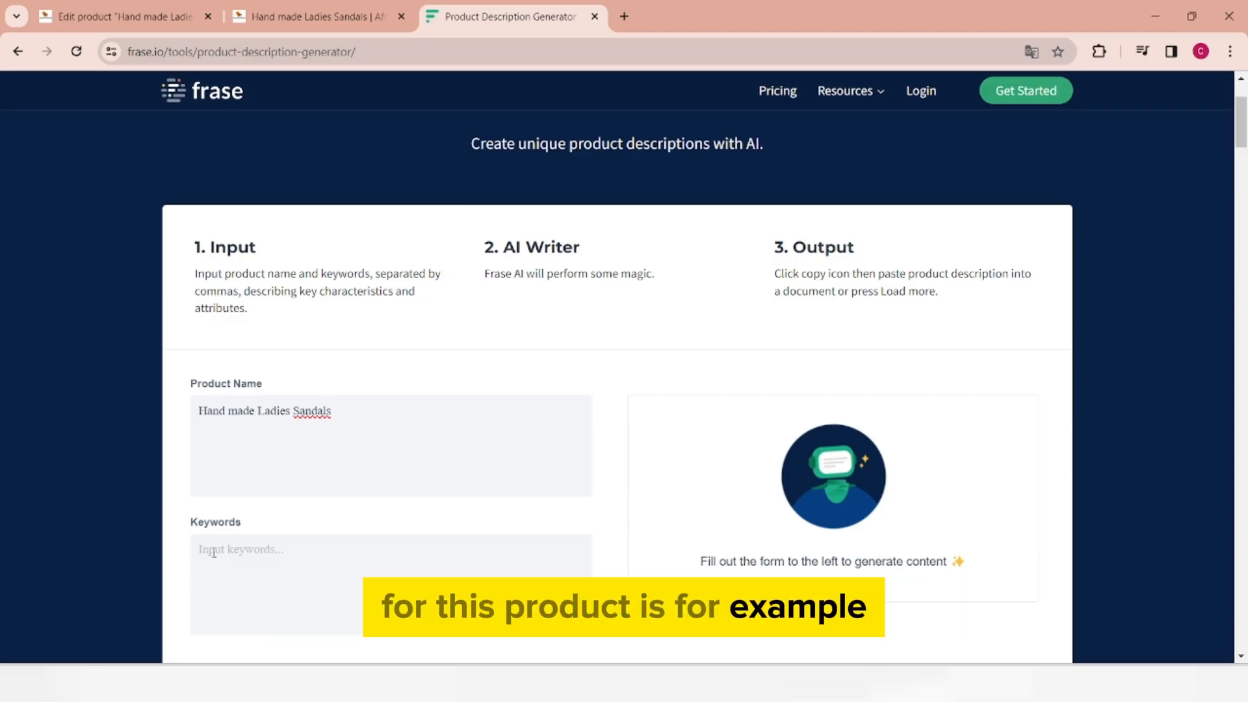
Step: Enter the keywords "Ladies Sandals, Native Afrrican ladies sandals, handmade ladies sandals" and generate the product description
type("Ladies Sandals, N")
scroll(213, 551, "down", 5)
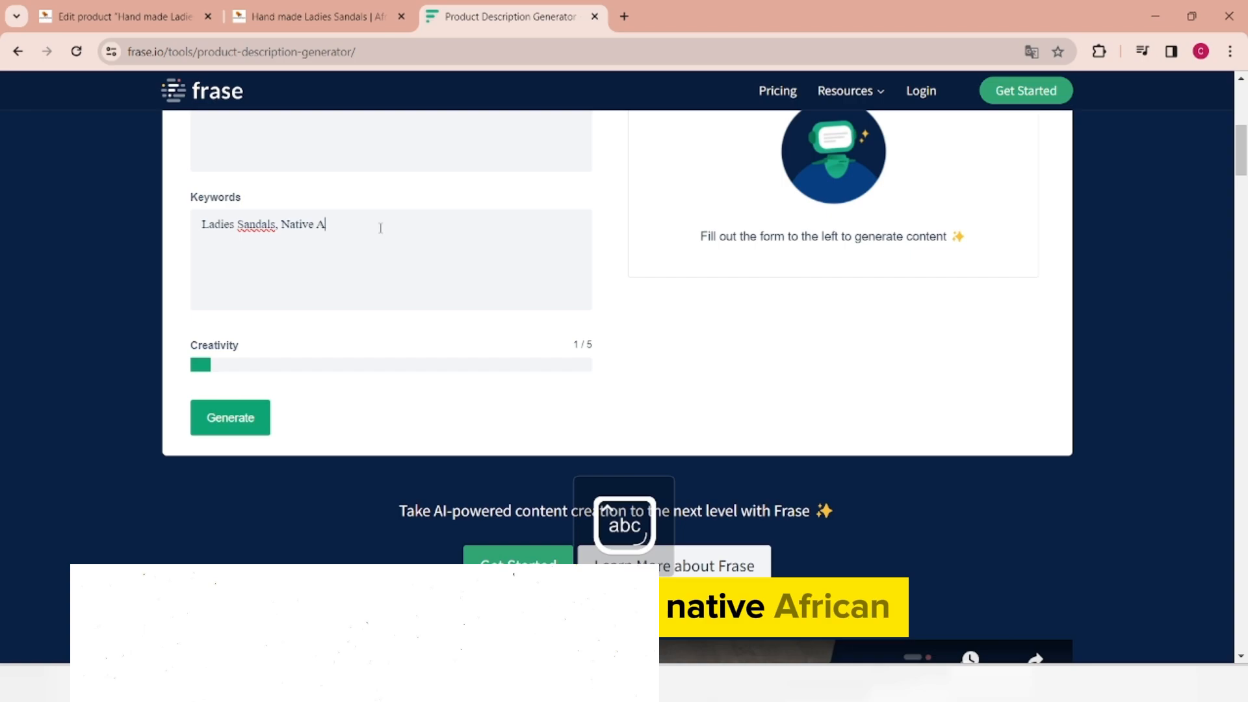
type("ative Afrrican ladi")
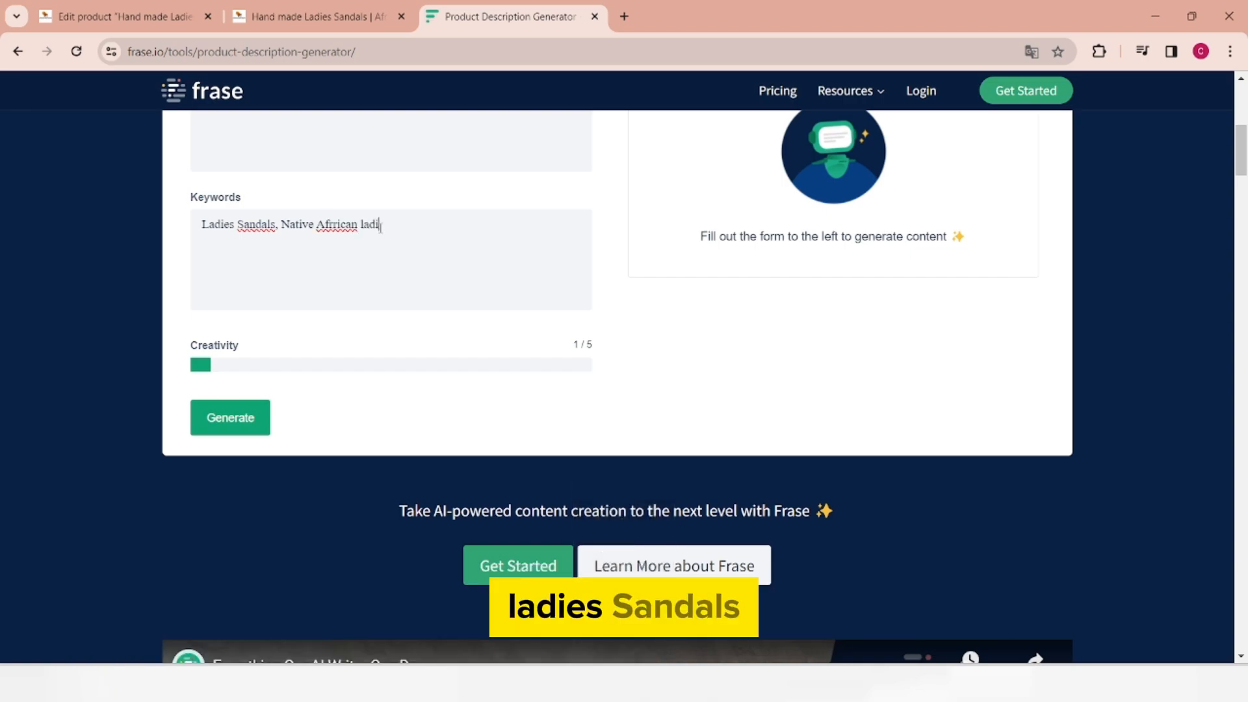
type("es sandals")
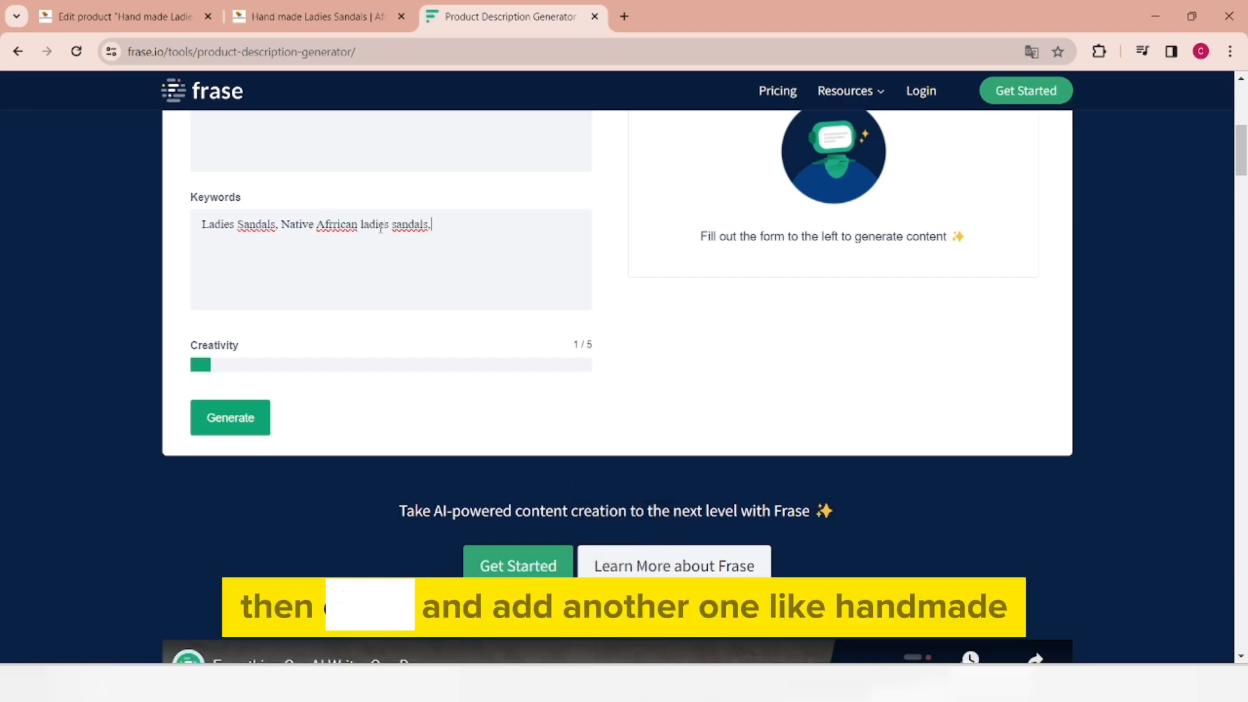
type(", ha")
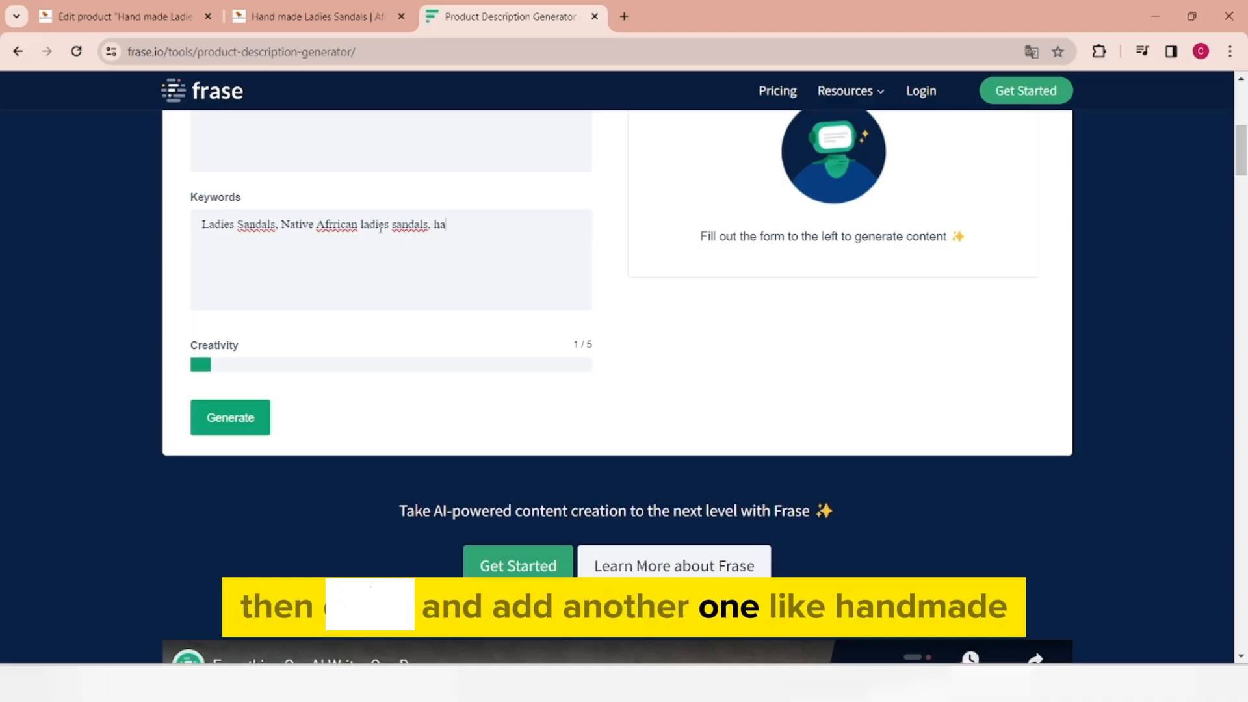
type("ndmade lad")
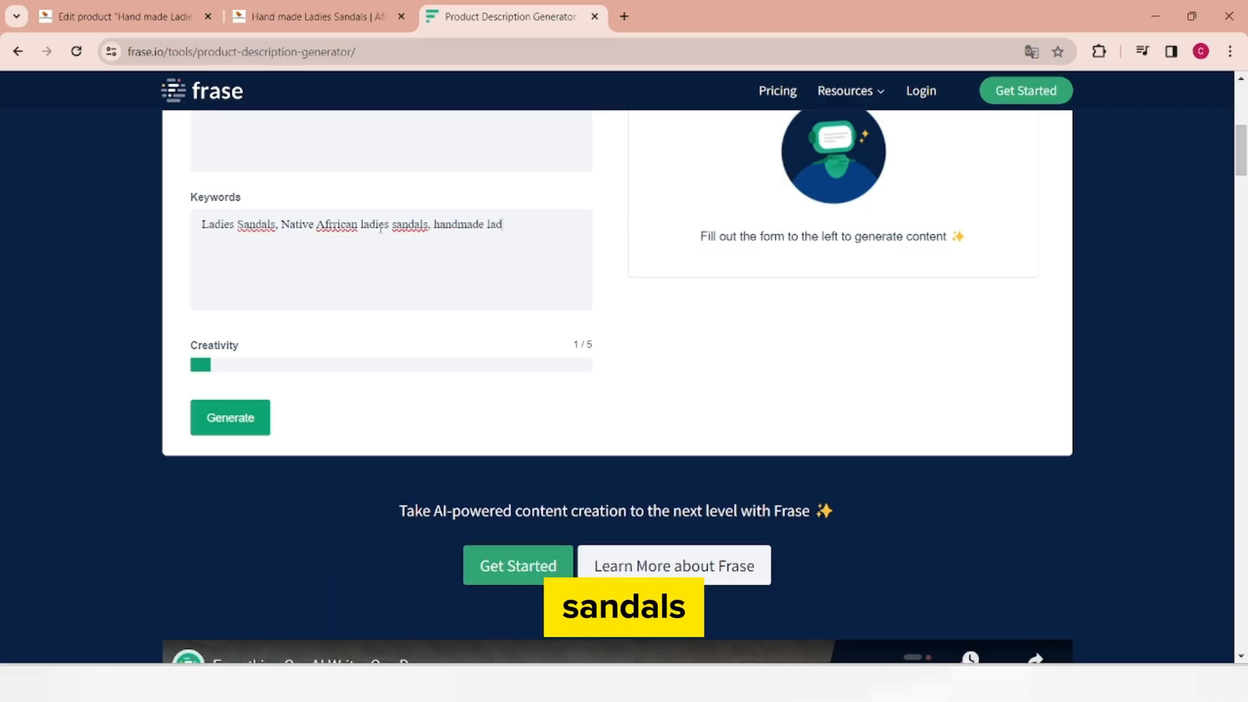
type("ies sandals")
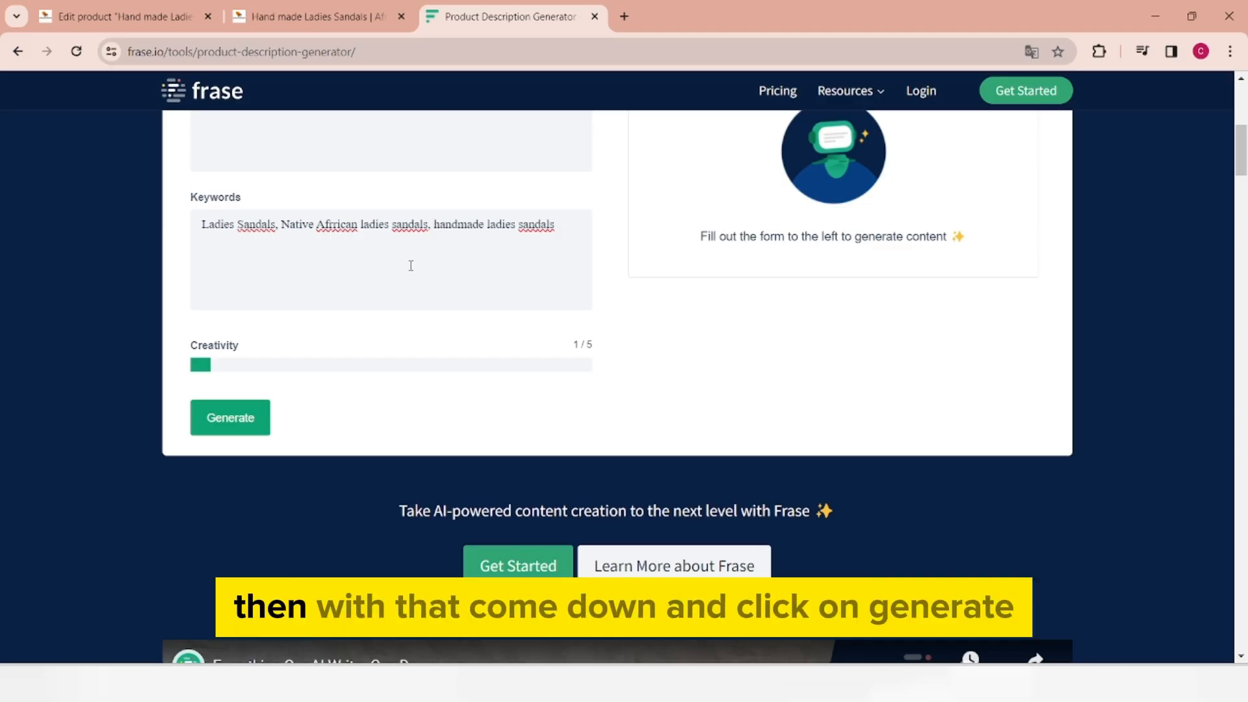
left_click(246, 415)
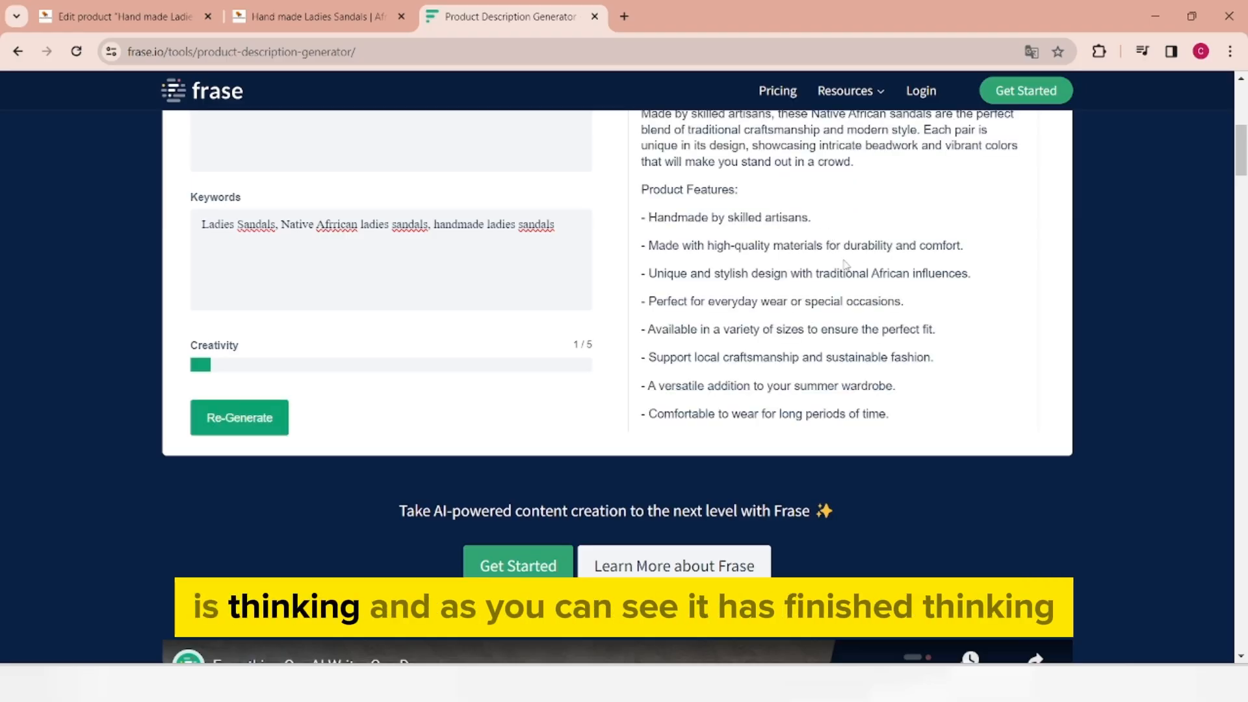
Step: Copy the generated text into the product description in the WordPress product editor and expand the Yoast SEO analysis to review its problems
scroll(690, 392, "up", 3)
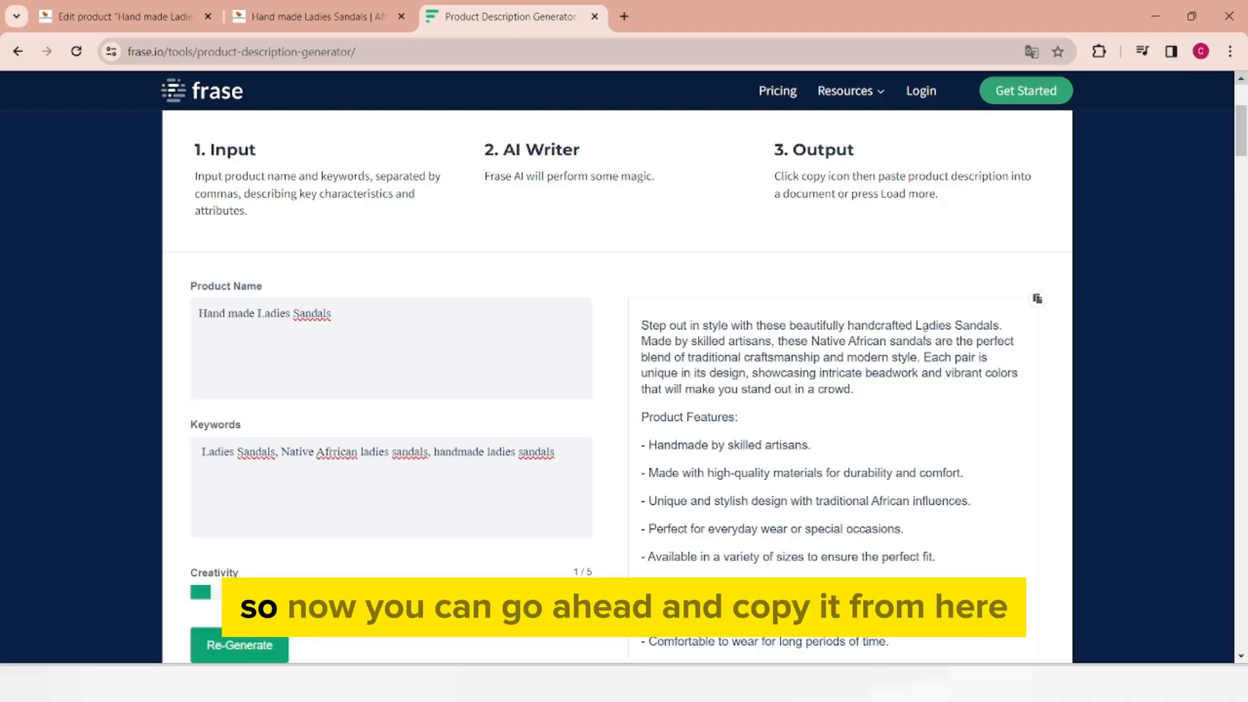
left_click(101, 25)
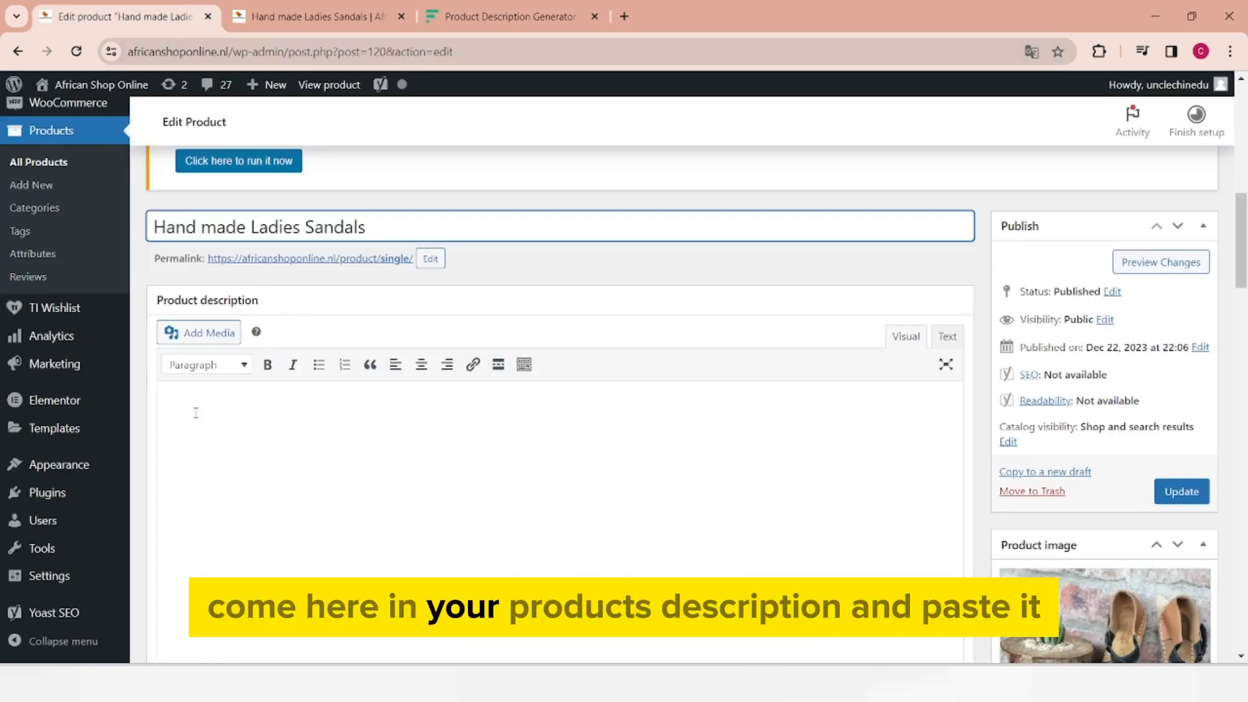
left_click(196, 412)
type("Step out in style with these beautifully handcrafted Ladies Sandals. Made by skilled artisans, these Native African sandals are the perfect blend of traditional craftsmanship and modern style. Each pair is unique in its design, showcasing intricate beadwork and vibrant colors that will make you stand out in a crowd.  Product Features: - Handmade by skilled artisans. - Made with high-quality materials for durability and comfort. - Unique and stylish design with traditional African influences. - Perfect for everyday wear or special occasions. - Available in a variety of sizes to ensure the perfect fit. - Support local craftsmanship and sustainable fashion. - A versatile addition to your summer wardrobe. - Comfortable to wear for long periods of time. - Easy to style with a variety of outfits for a chic and trendy look.")
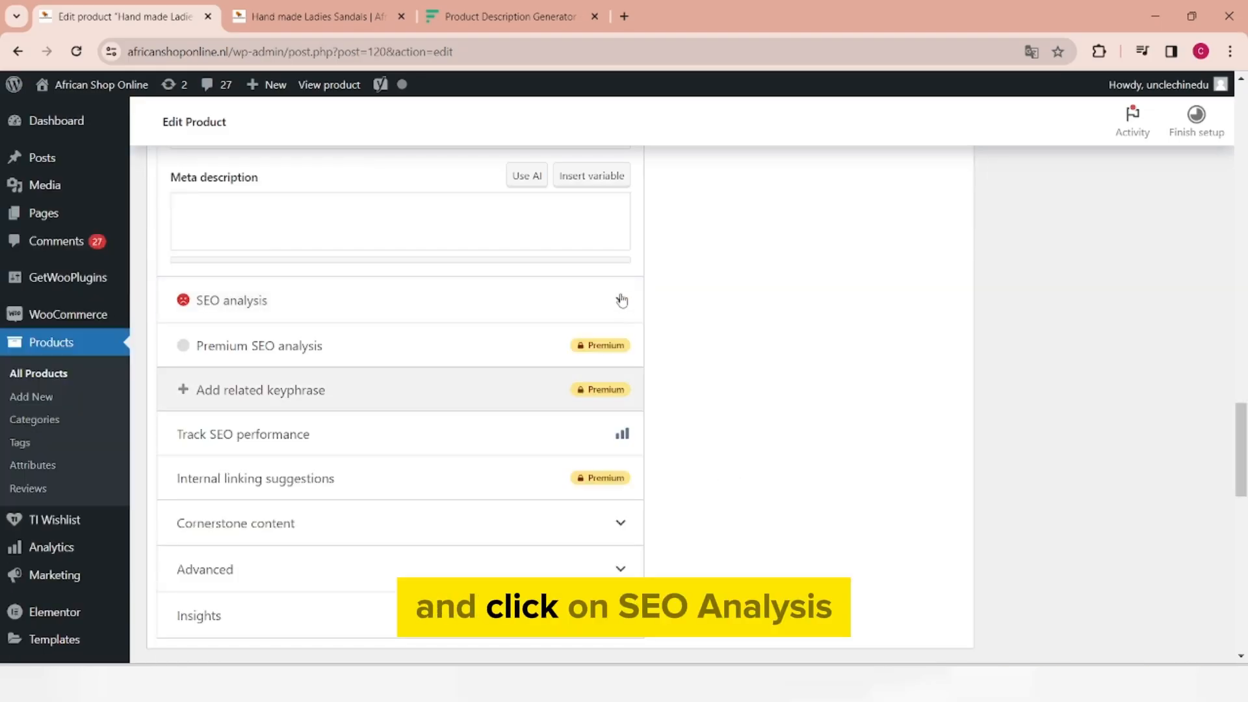
left_click(621, 300)
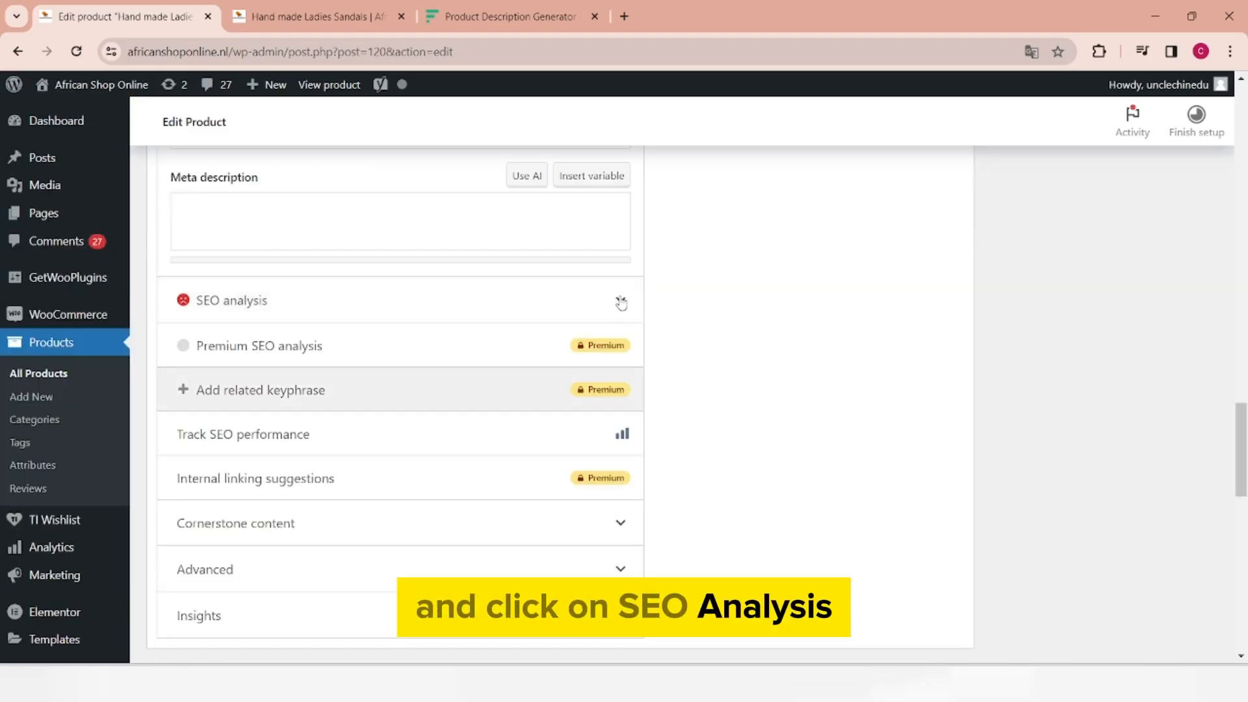
scroll(219, 565, "down", 2)
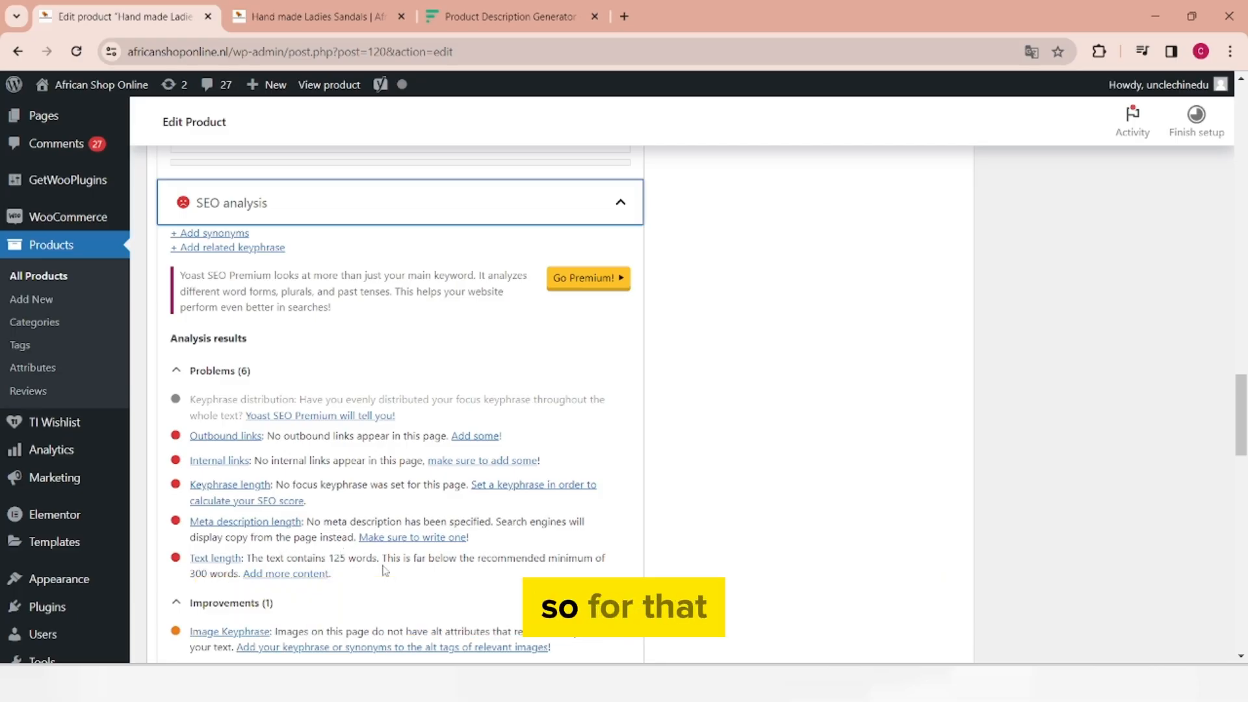
Step: Regenerate the description in Frase, copy it, and paste it below the last feature line of the WordPress product description
left_click(488, 17)
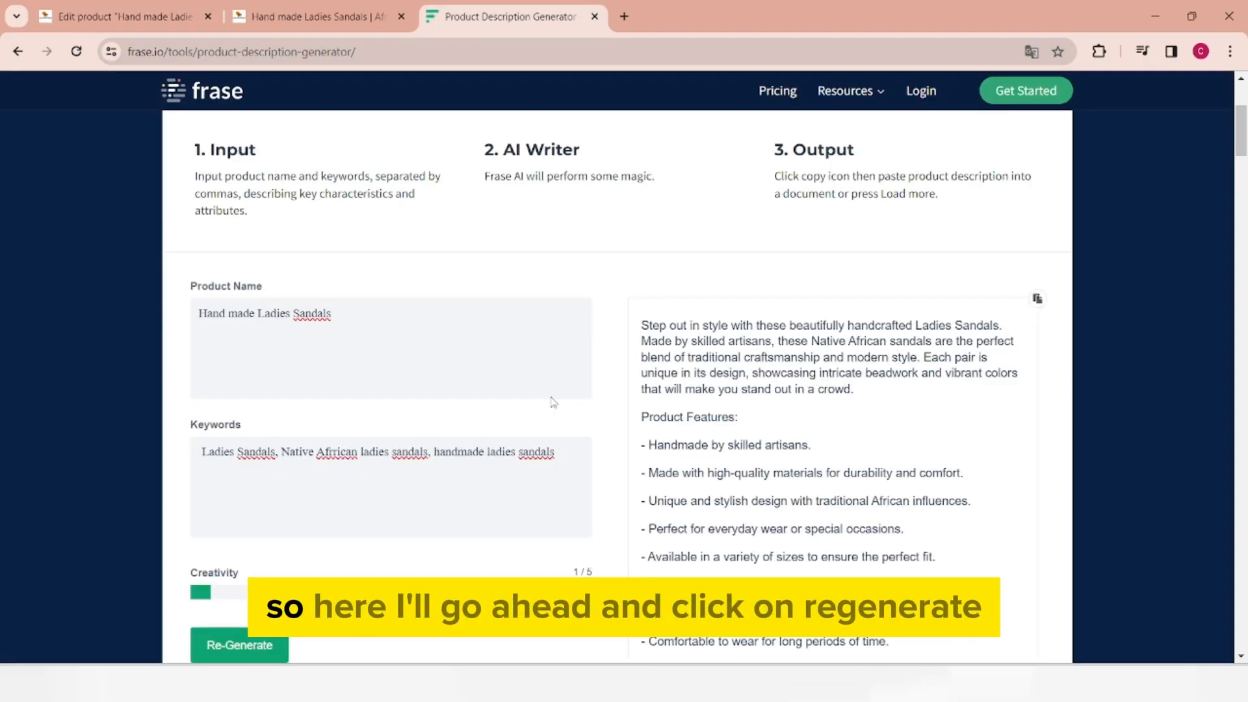
left_click(243, 646)
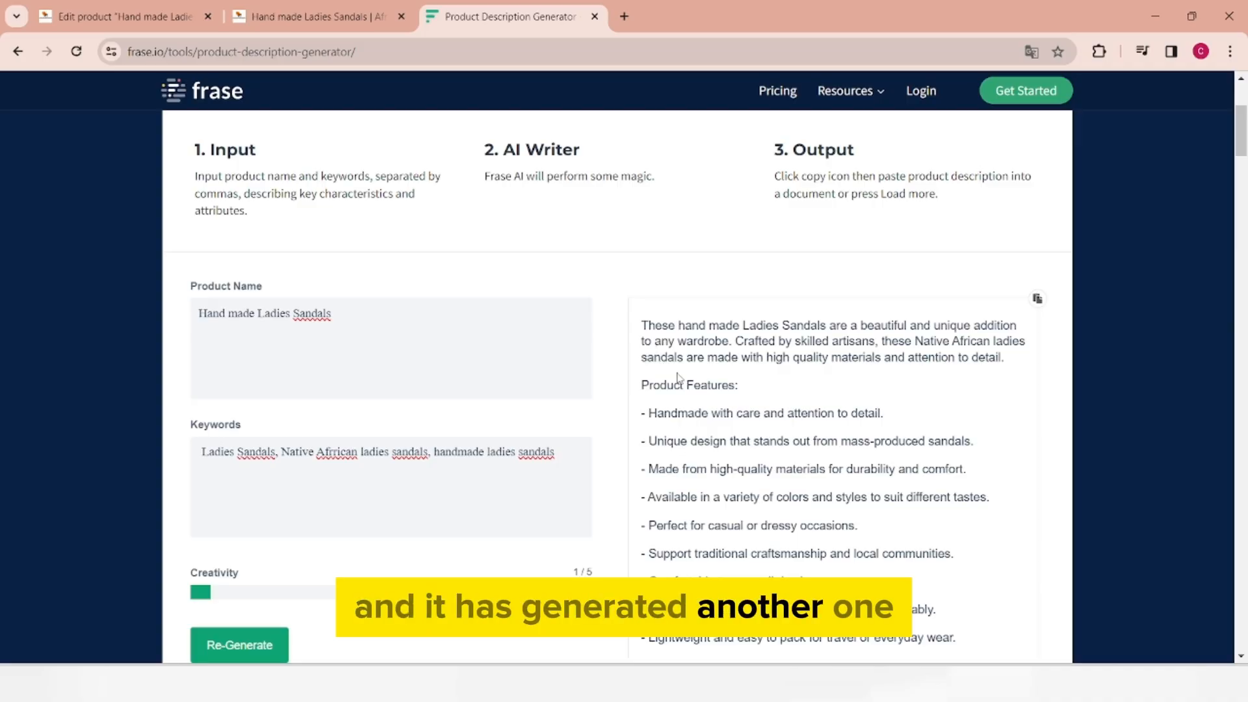
left_click(1037, 298)
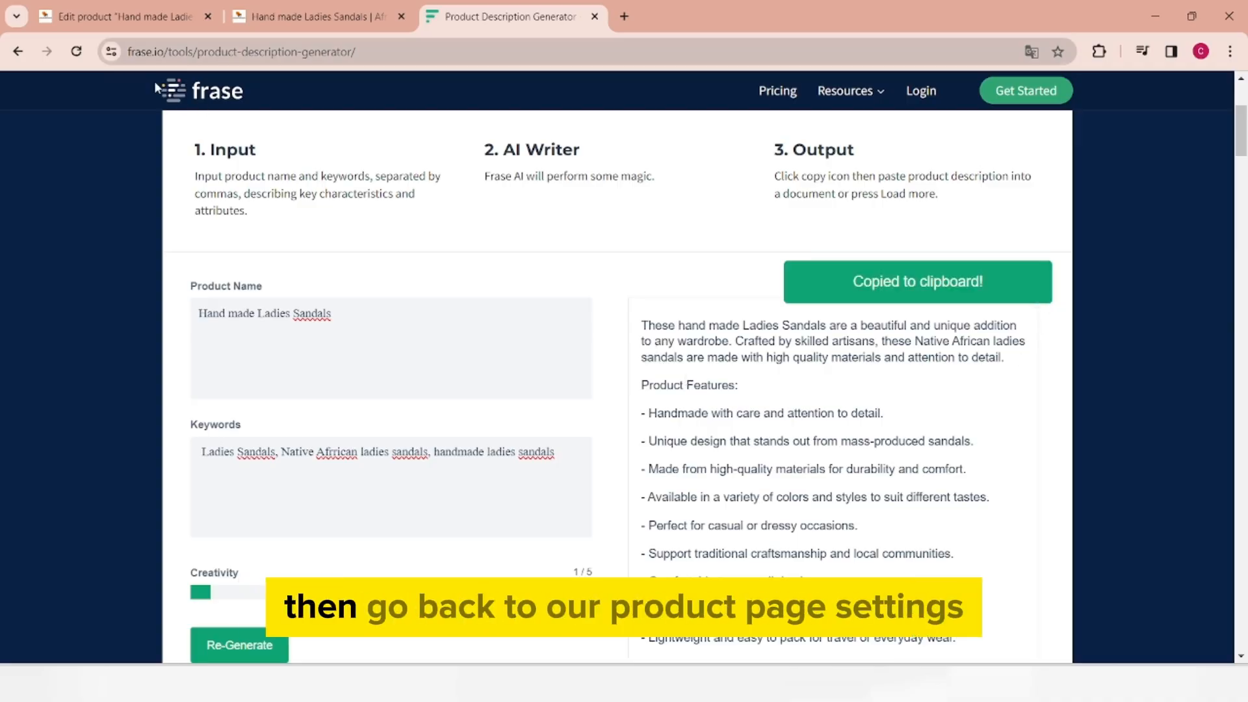
left_click(120, 19)
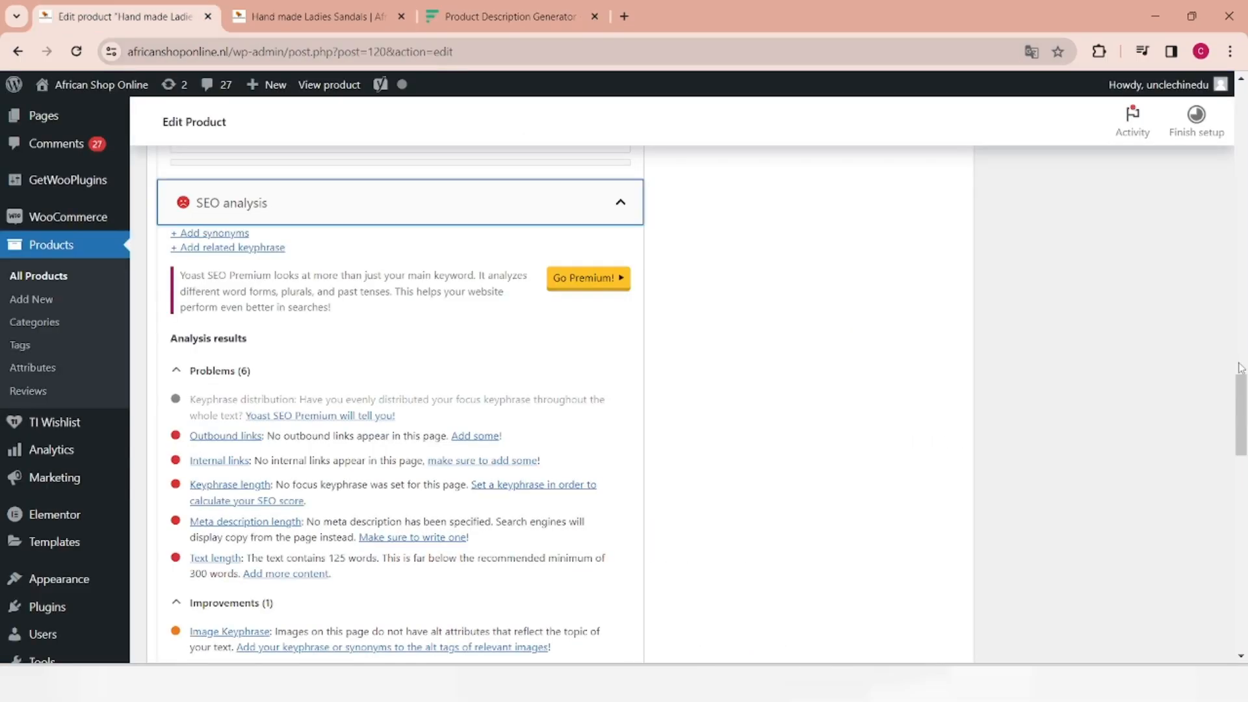
scroll(799, 255, "up", 10)
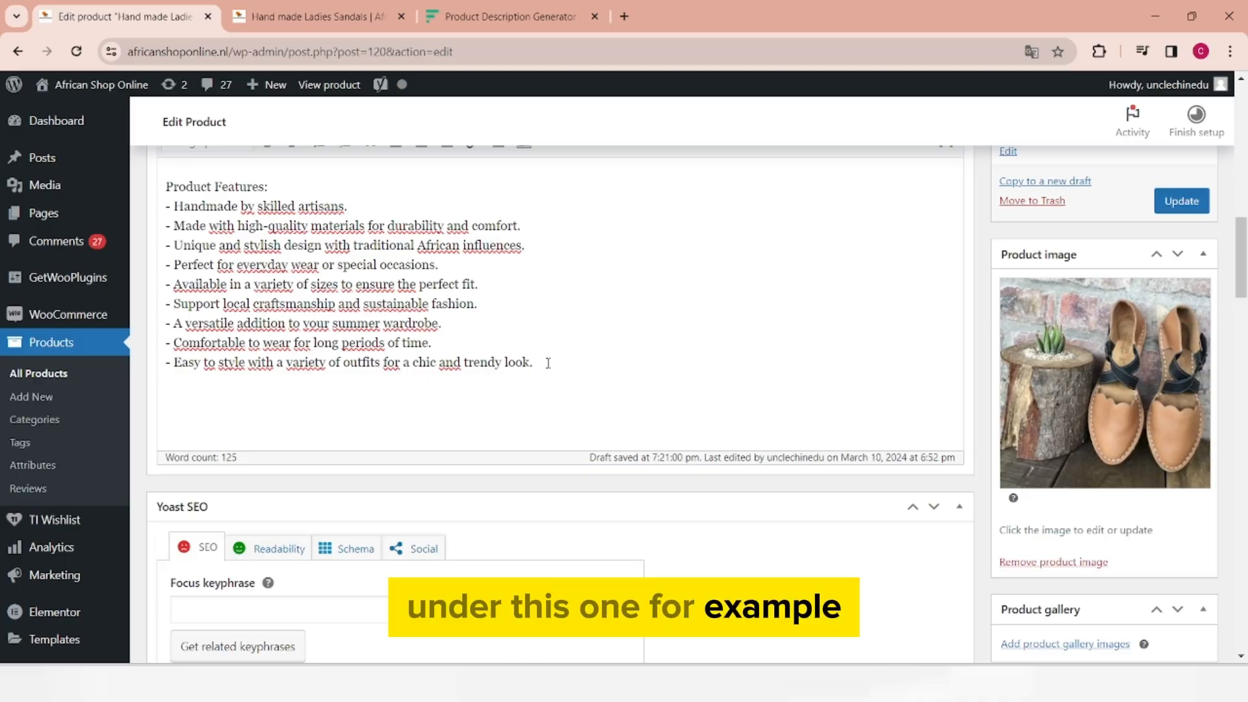
left_click(548, 363)
key("ctrl+v")
Step: Move the newly pasted introductory sentences to the end of the product description's opening paragraph
left_click_drag(167, 364, 607, 384)
key("ctrl+x")
scroll(403, 257, "up", 3)
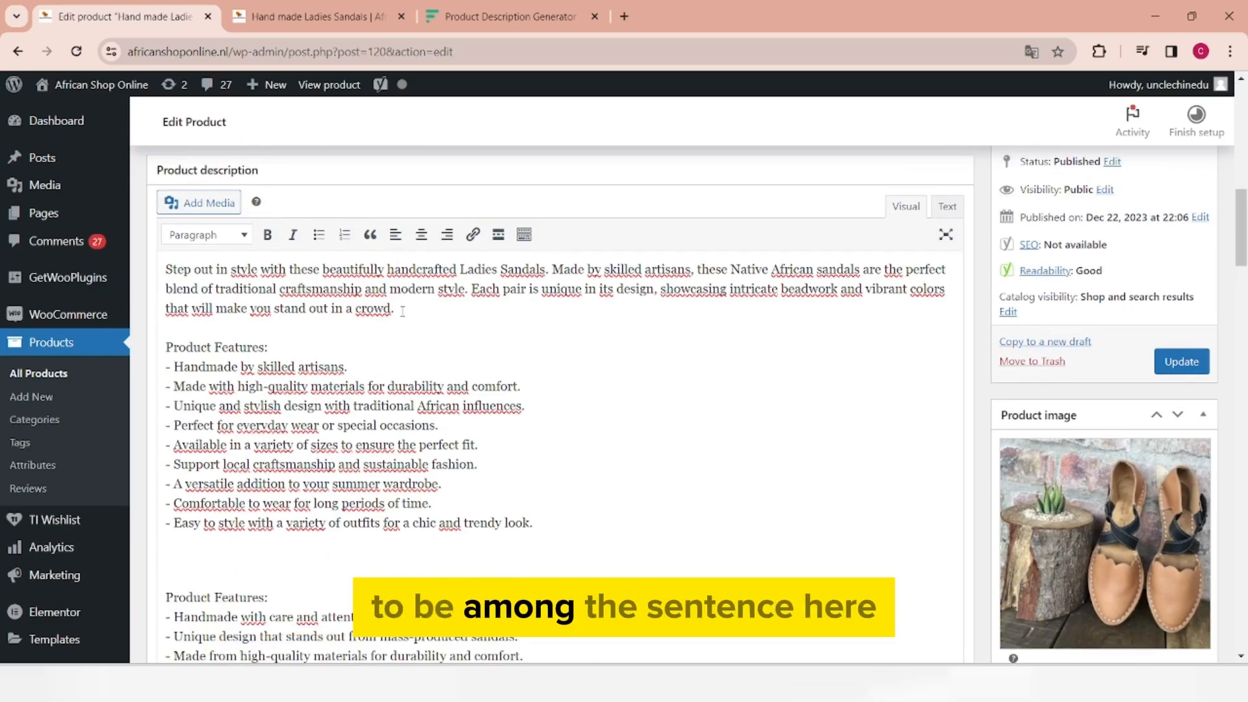
left_click(402, 309)
key("ctrl+v")
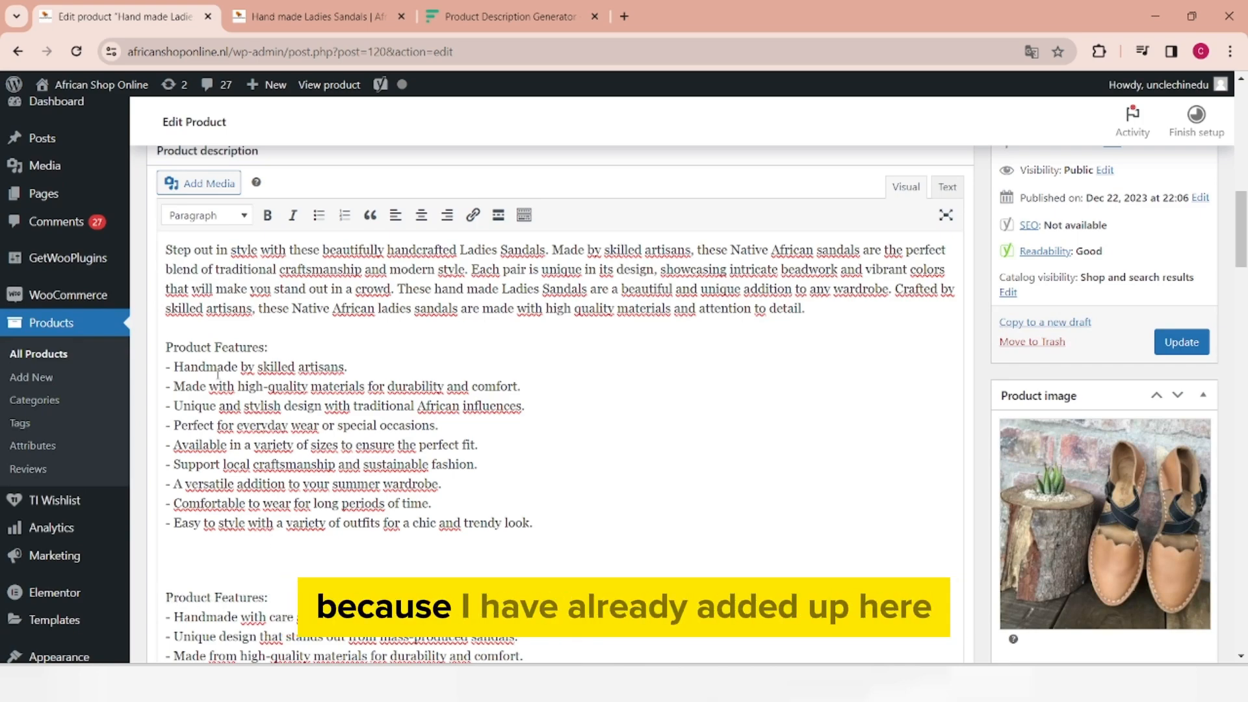
Step: Delete the second "Product Features:" heading and the blank lines above it to join both feature lists
left_click_drag(268, 597, 214, 598)
key("ctrl+shift+Left")
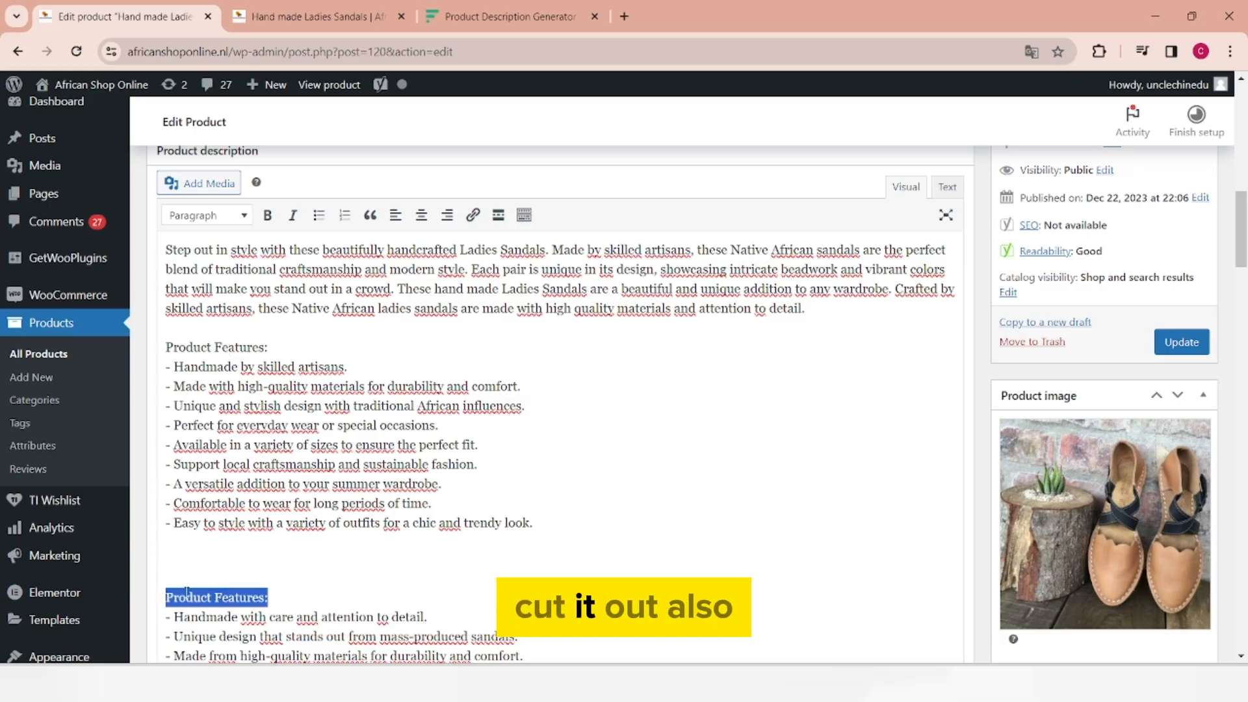
key("BackSpace")
scroll(172, 418, "down", 3)
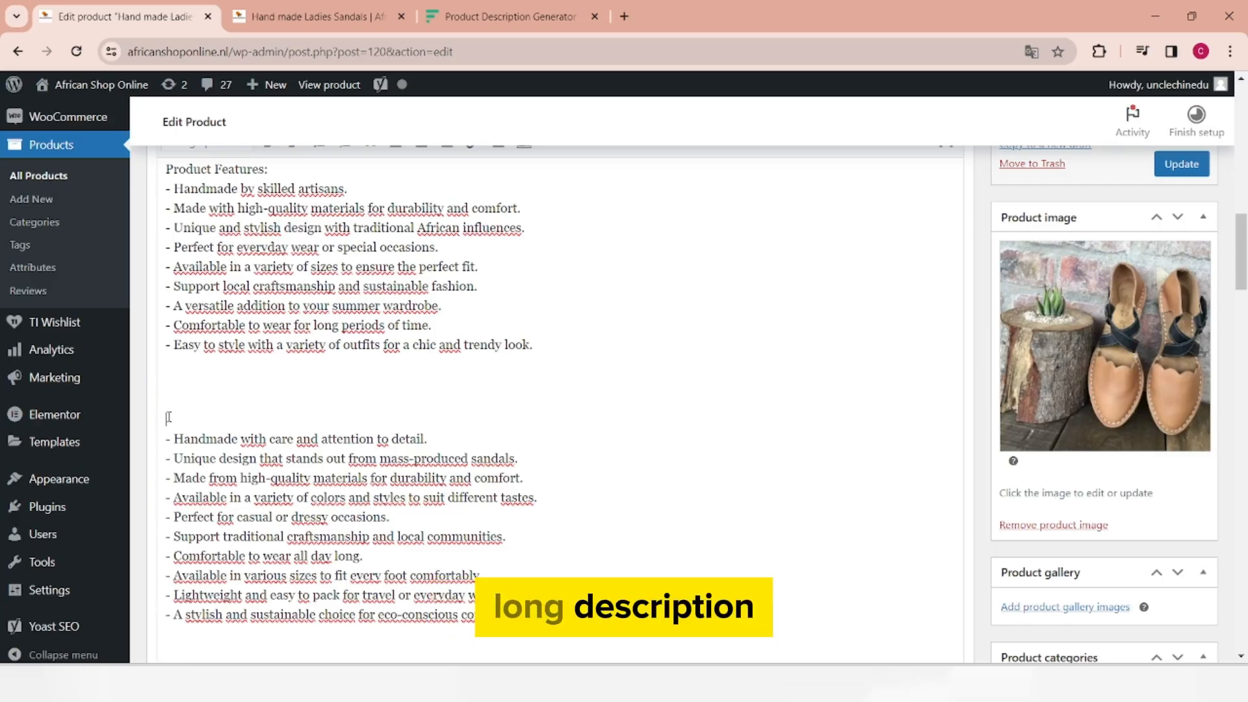
key("BackSpace")
key("BackSpace")
key("BackSpace")
key("BackSpace")
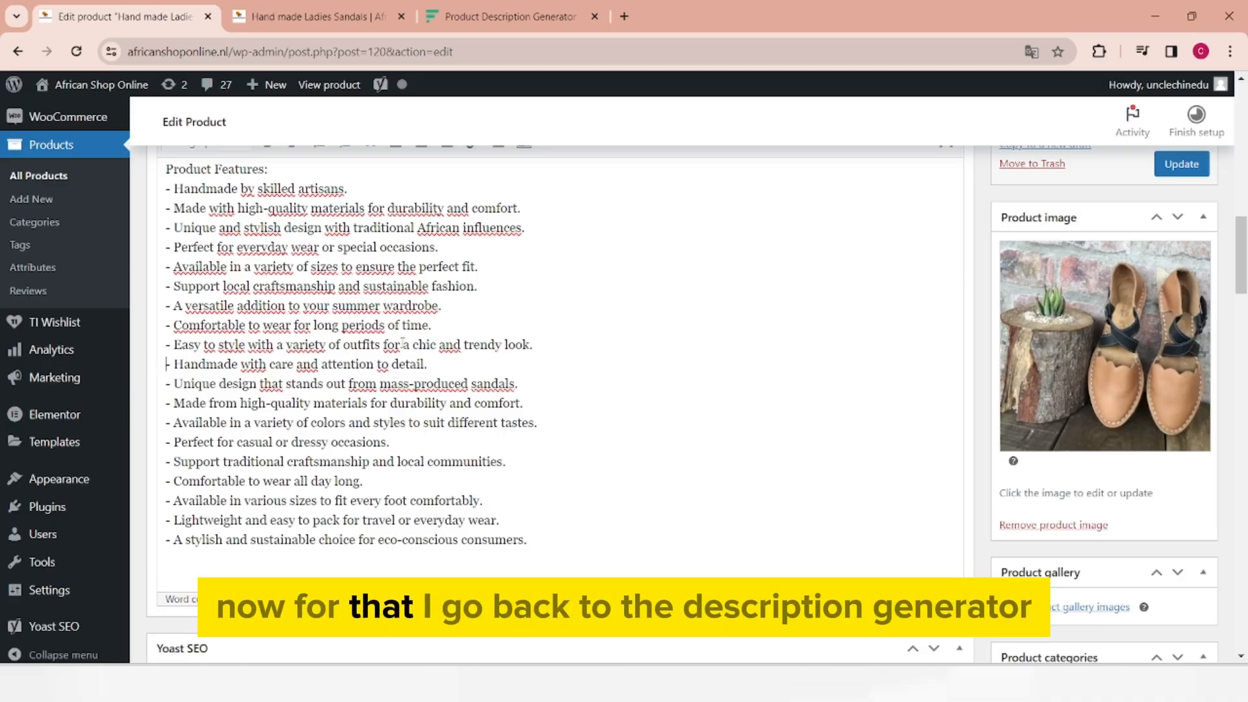
Step: Regenerate the description once more in Frase, copy it, and return to the WordPress product editor
left_click(501, 19)
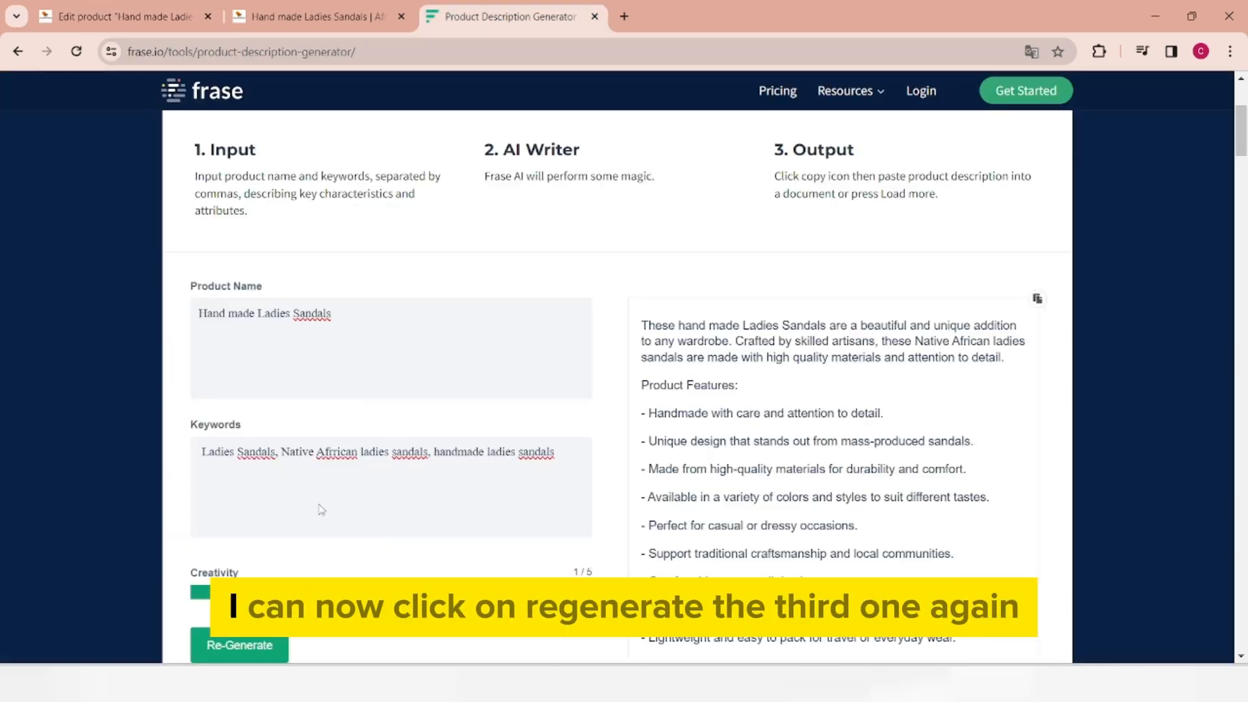
left_click(241, 645)
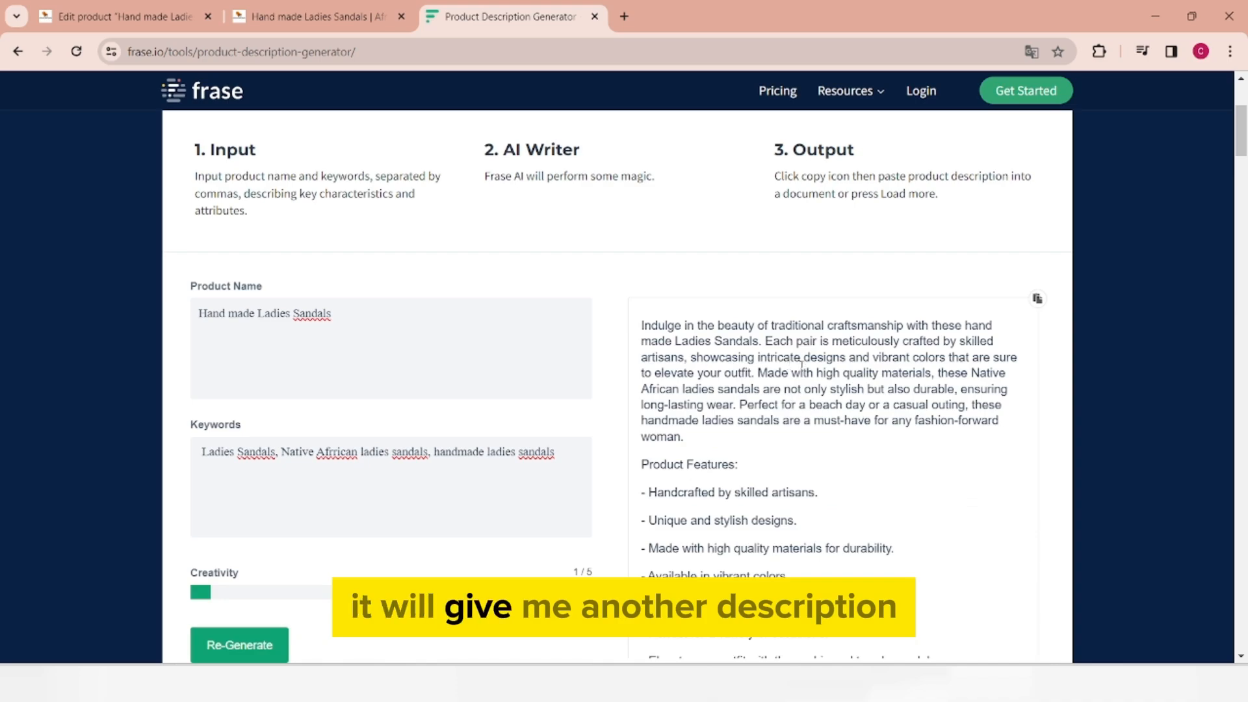
left_click(1037, 298)
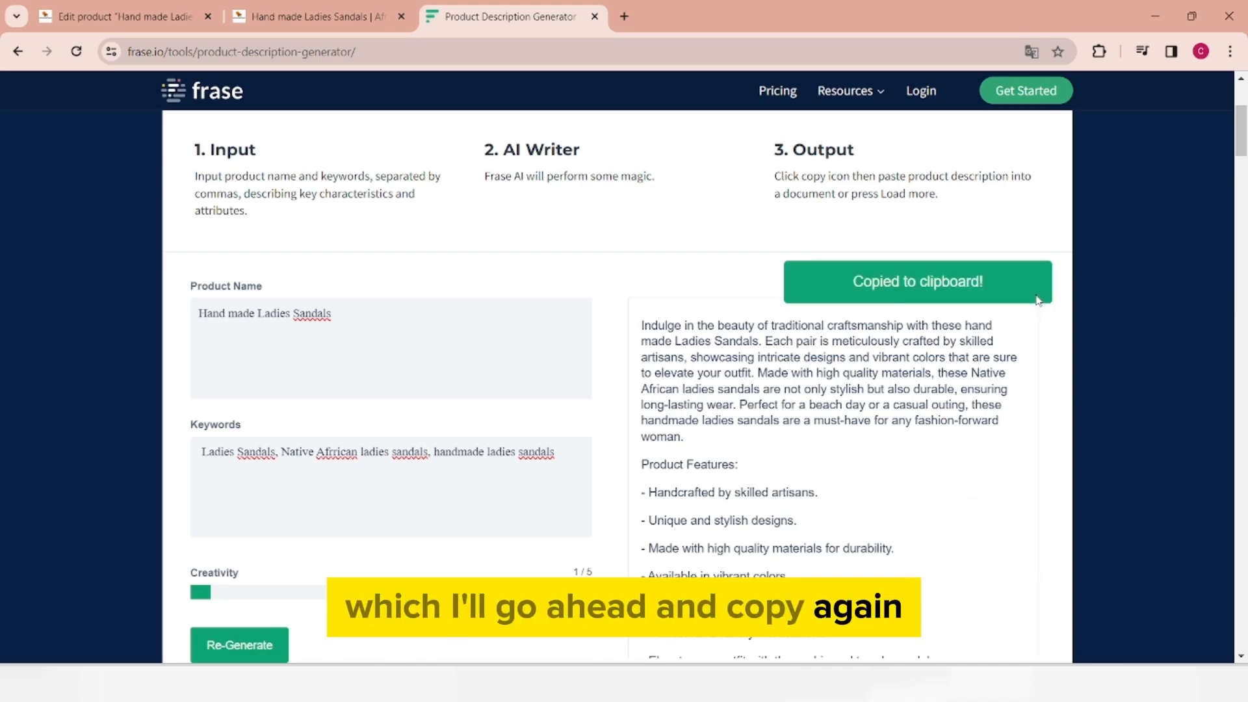
left_click(114, 14)
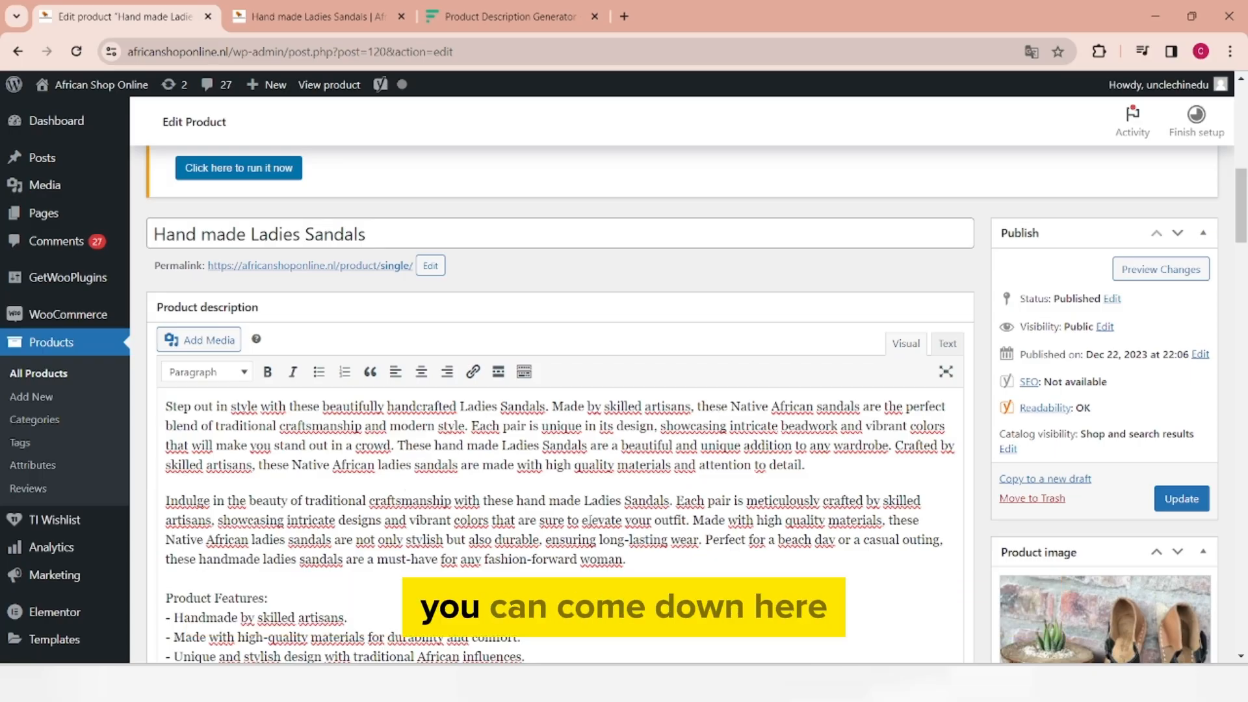
Step: Insert the media library image unisex_sandals_2-removebg-preview.png on a new line below the description's second paragraph
key("Return")
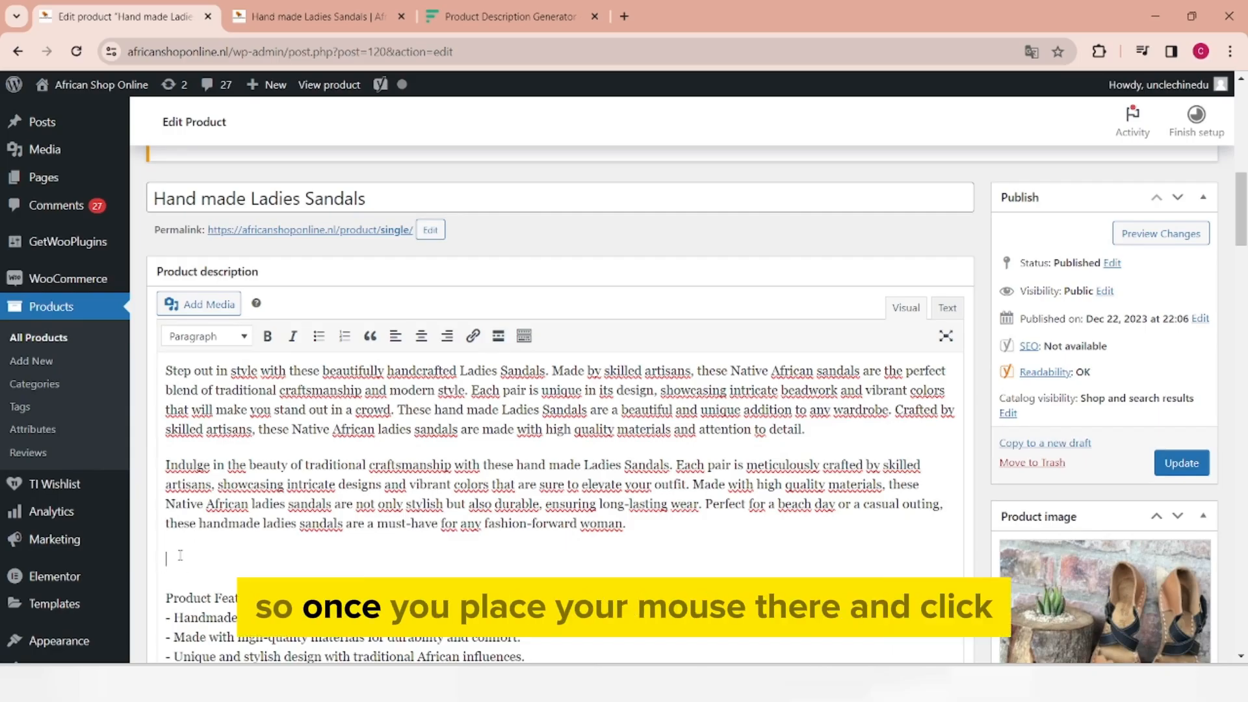
left_click(204, 306)
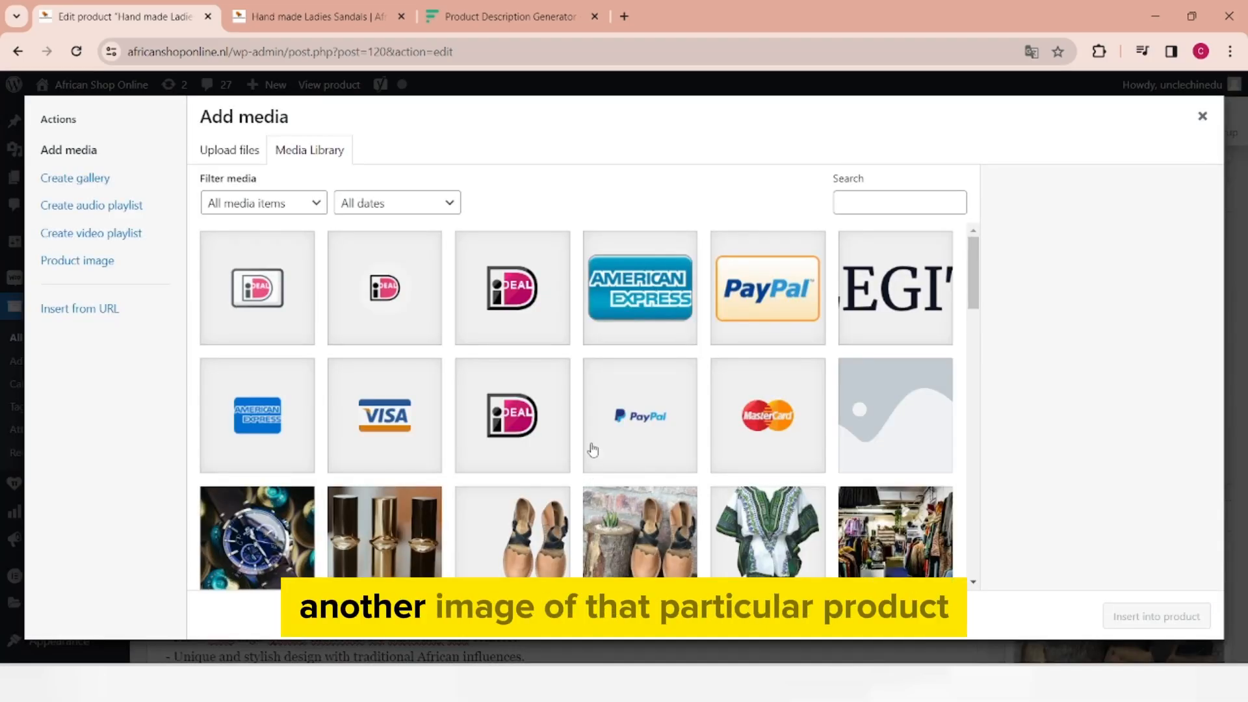
left_click(521, 527)
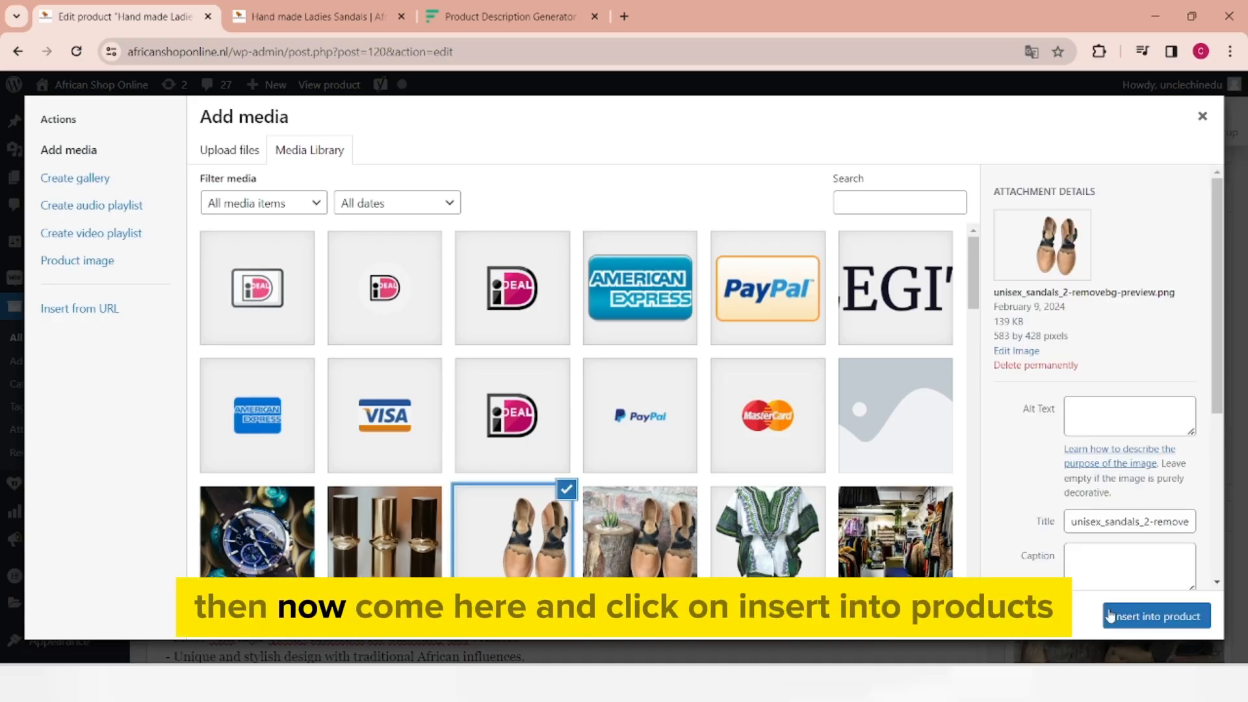
left_click(1151, 616)
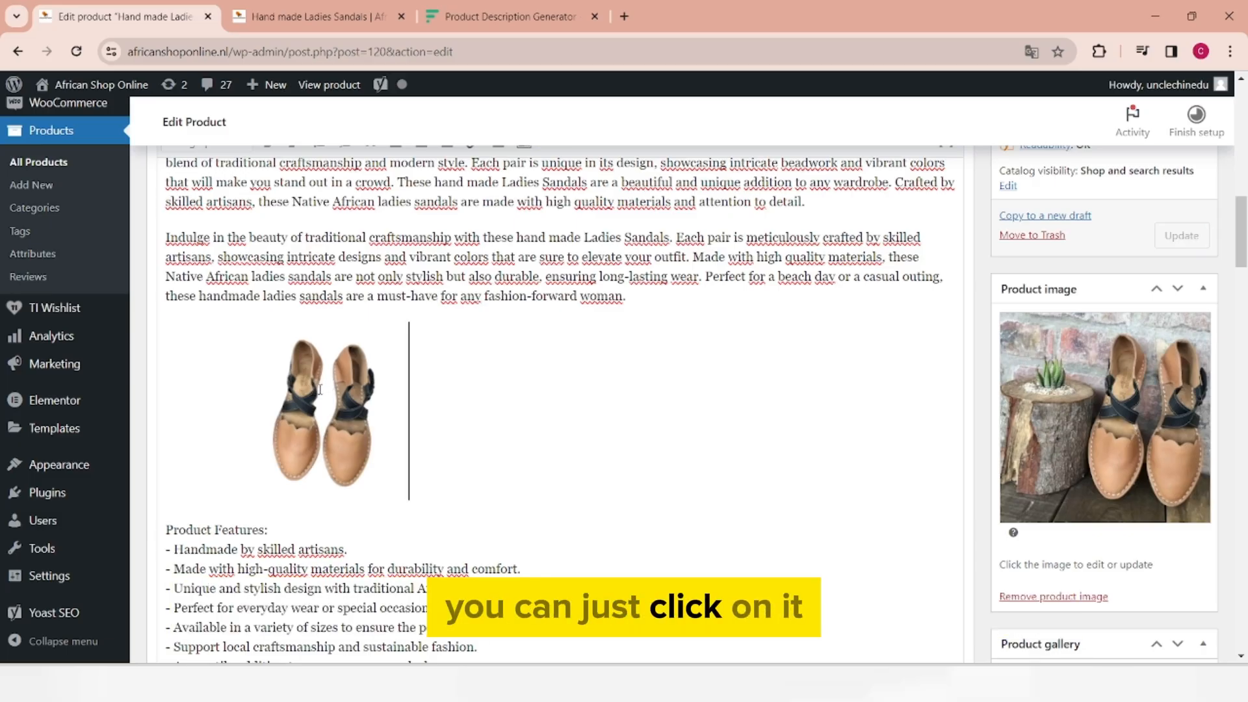
Step: Review the inserted sandals image's alignment, size and link settings, and close its details with them left as they are
left_click(320, 389)
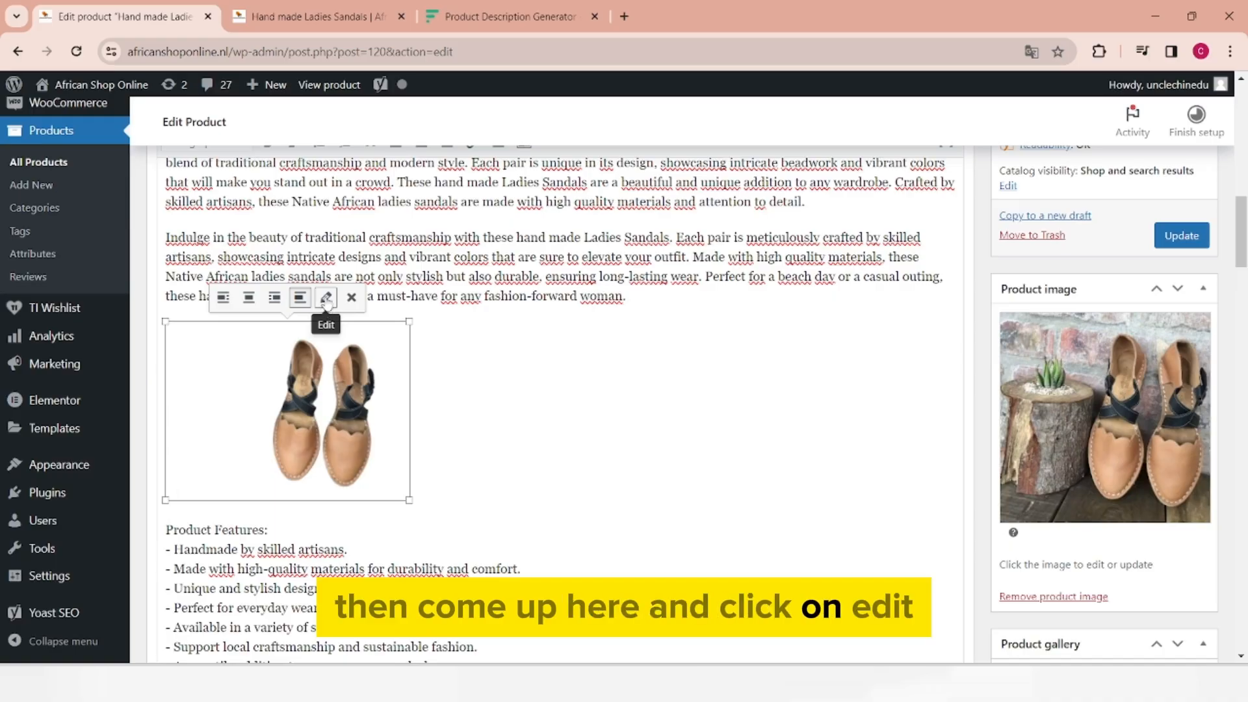
left_click(325, 297)
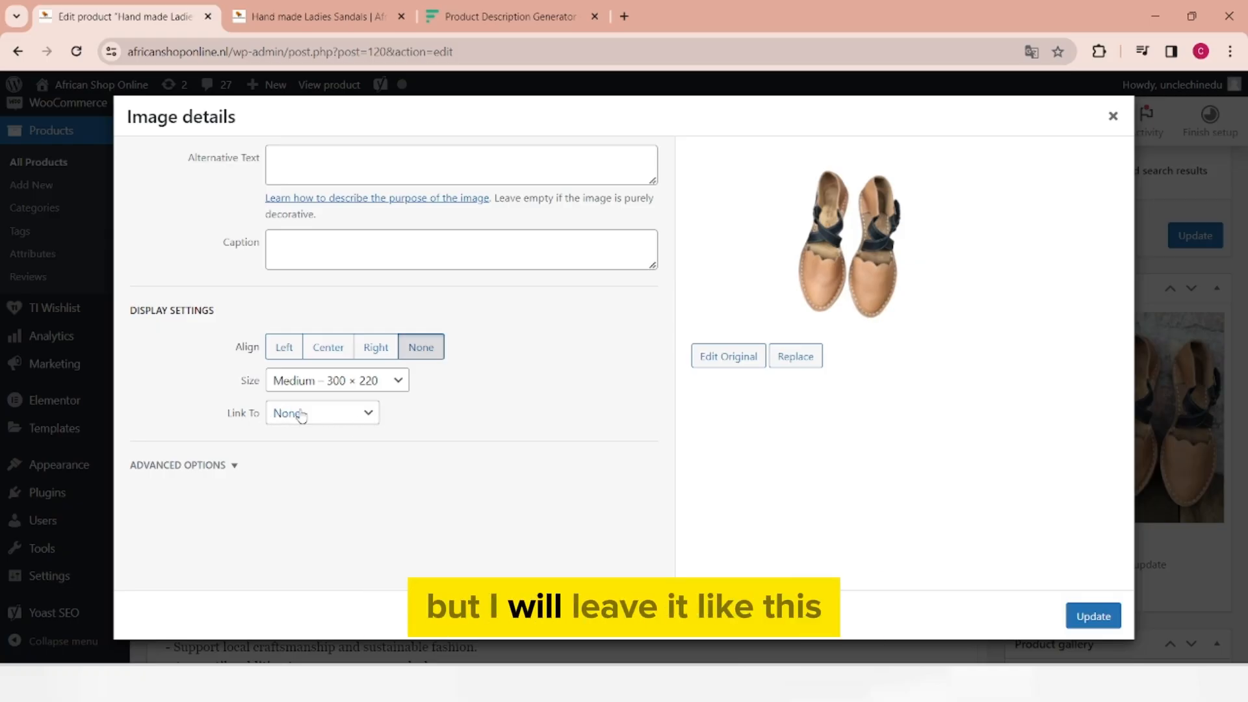
left_click(1091, 617)
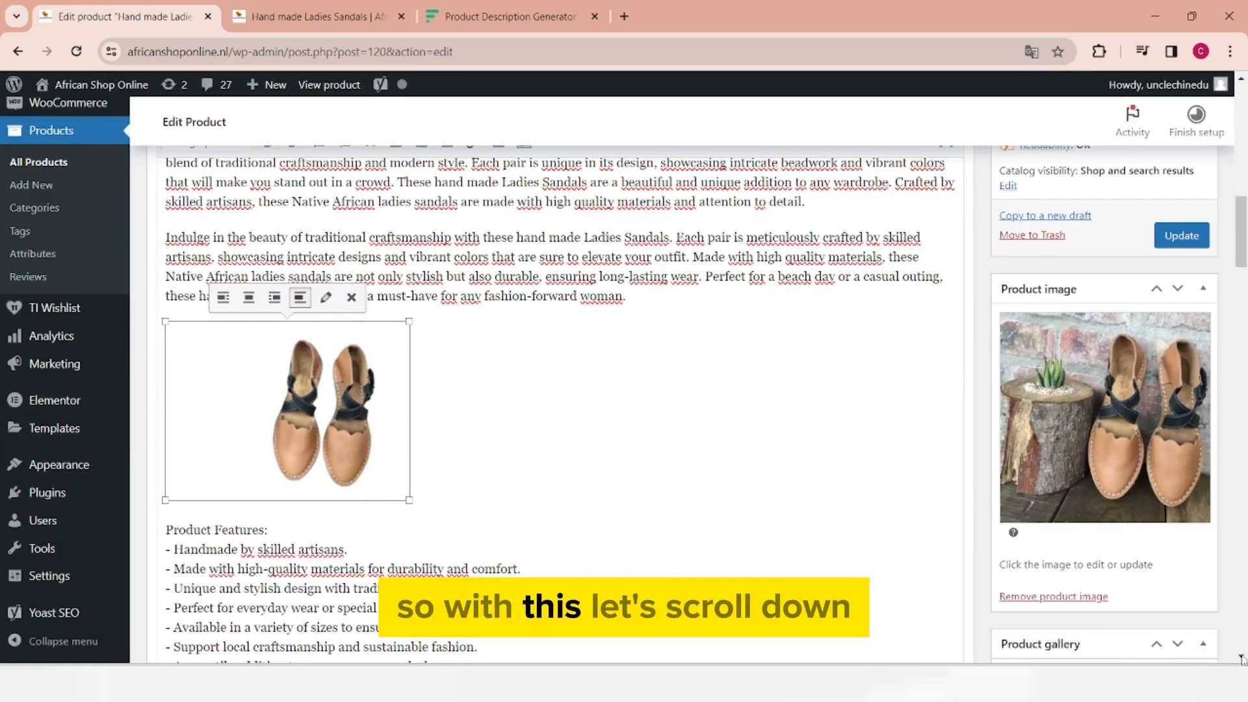
Step: Copy the keyword "Ladies Sandals" from the Frase generator and set it as the product's Yoast SEO focus keyphrase
scroll(200, 323, "down", 8)
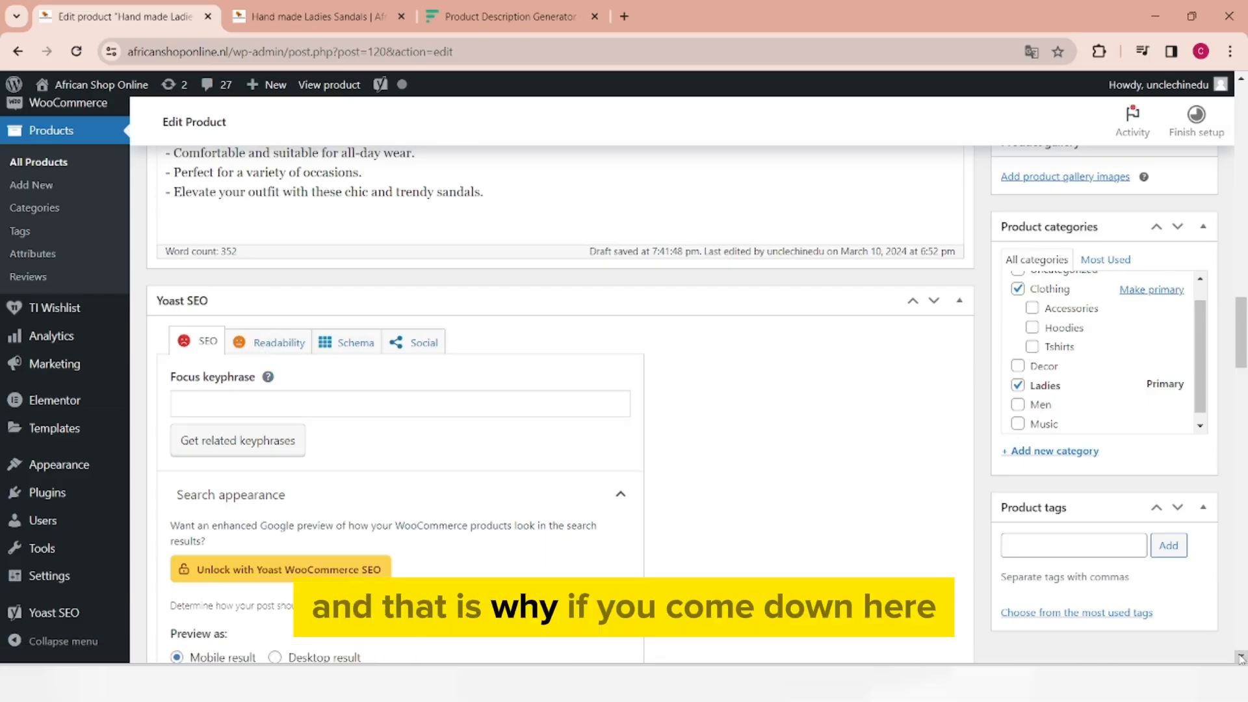
scroll(232, 174, "down", 7)
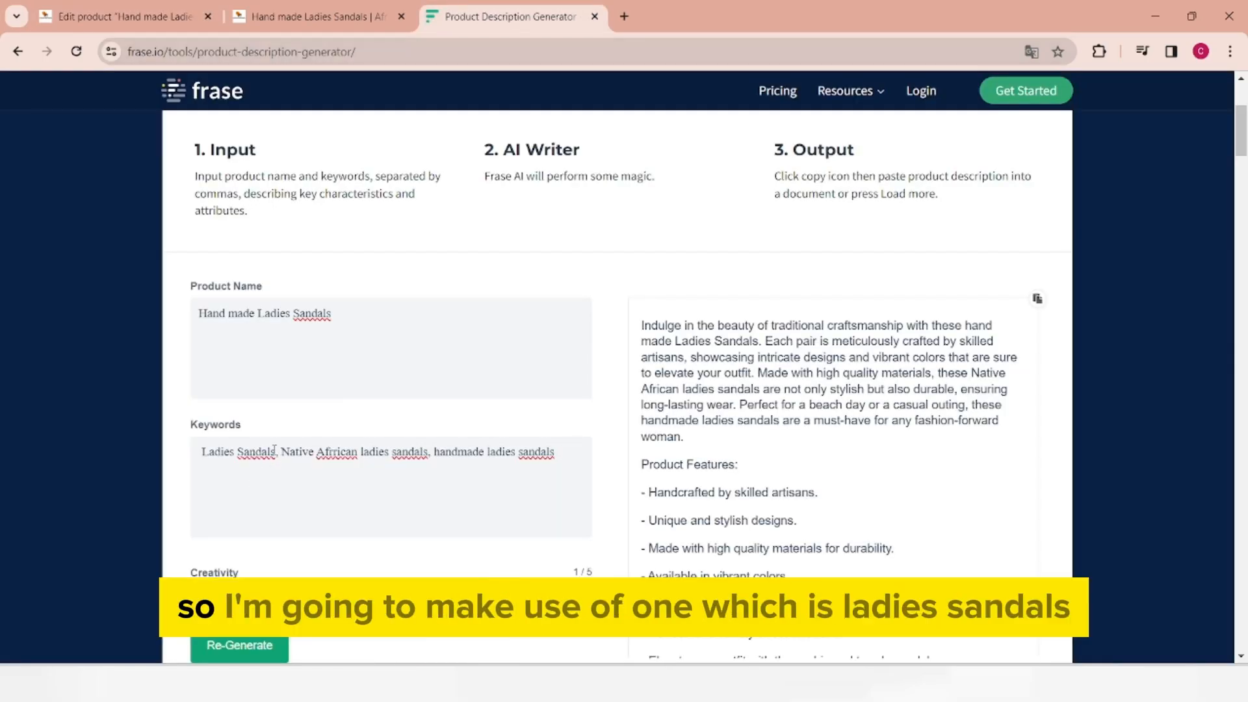
left_click_drag(276, 452, 190, 463)
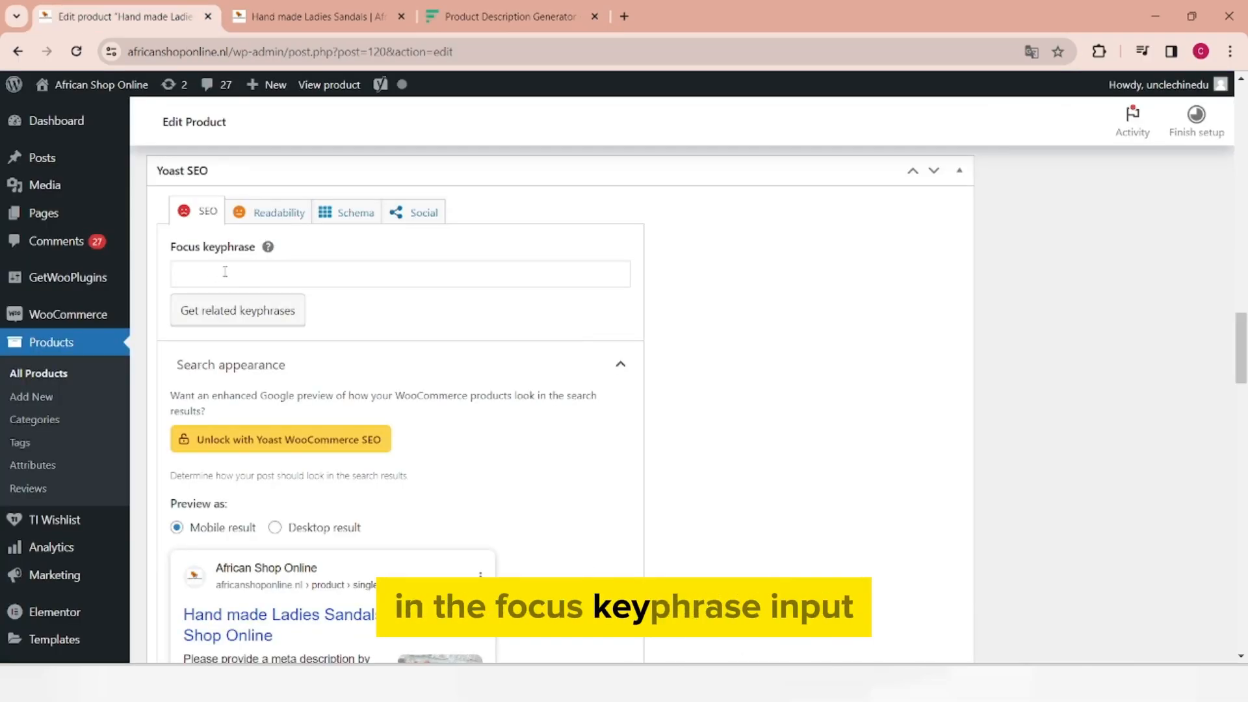
left_click(224, 272)
key("ctrl+v")
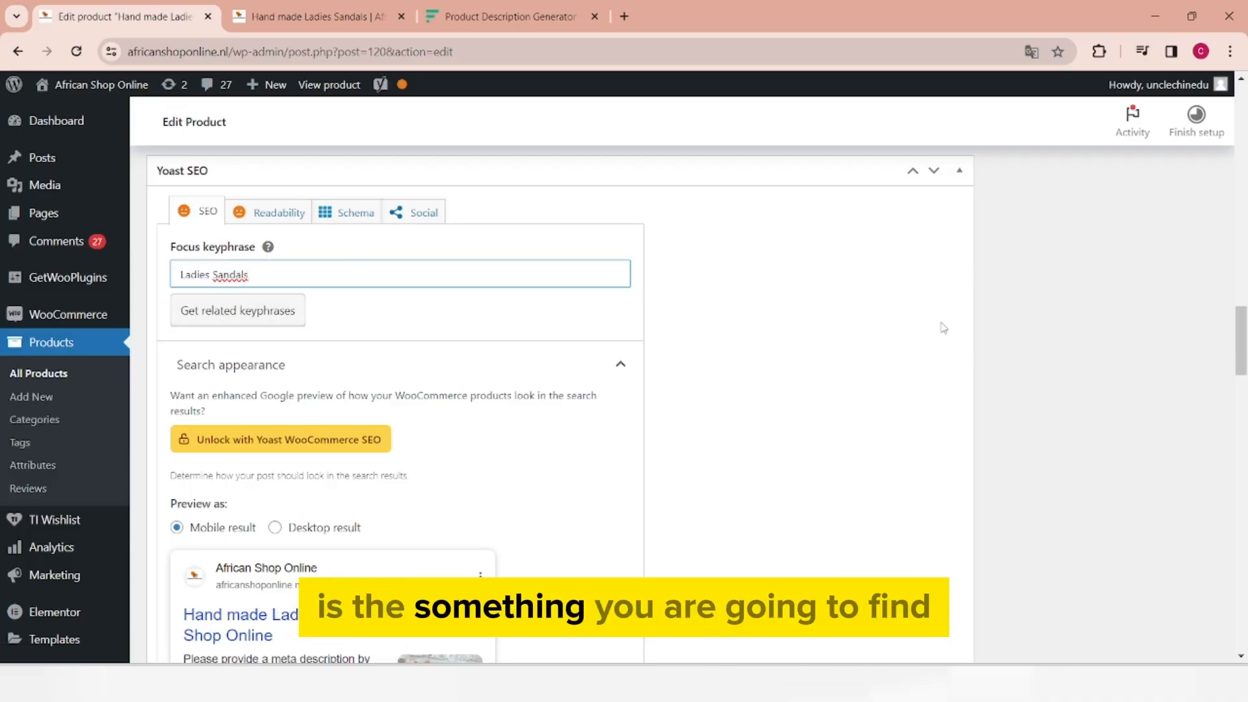
Step: Check the product's overall SEO rating and read through the problems and improvements in the Yoast SEO analysis
left_click(1242, 79)
left_click(1242, 79)
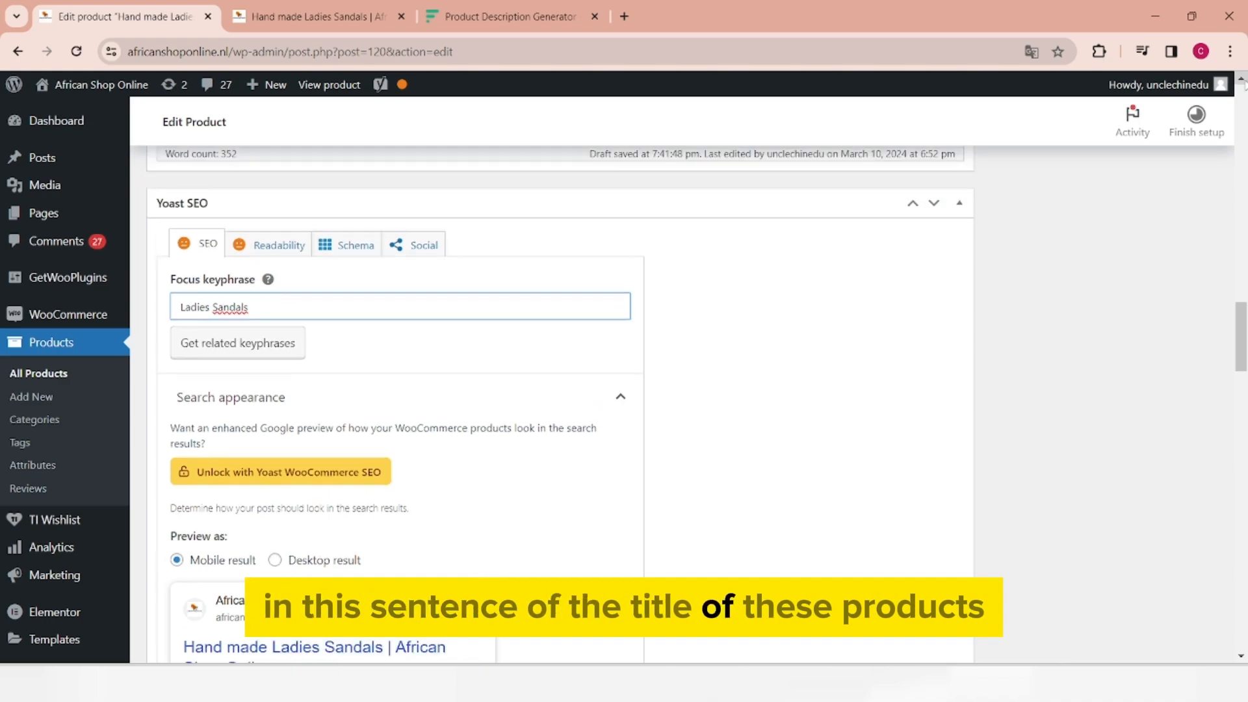
left_click(1242, 79)
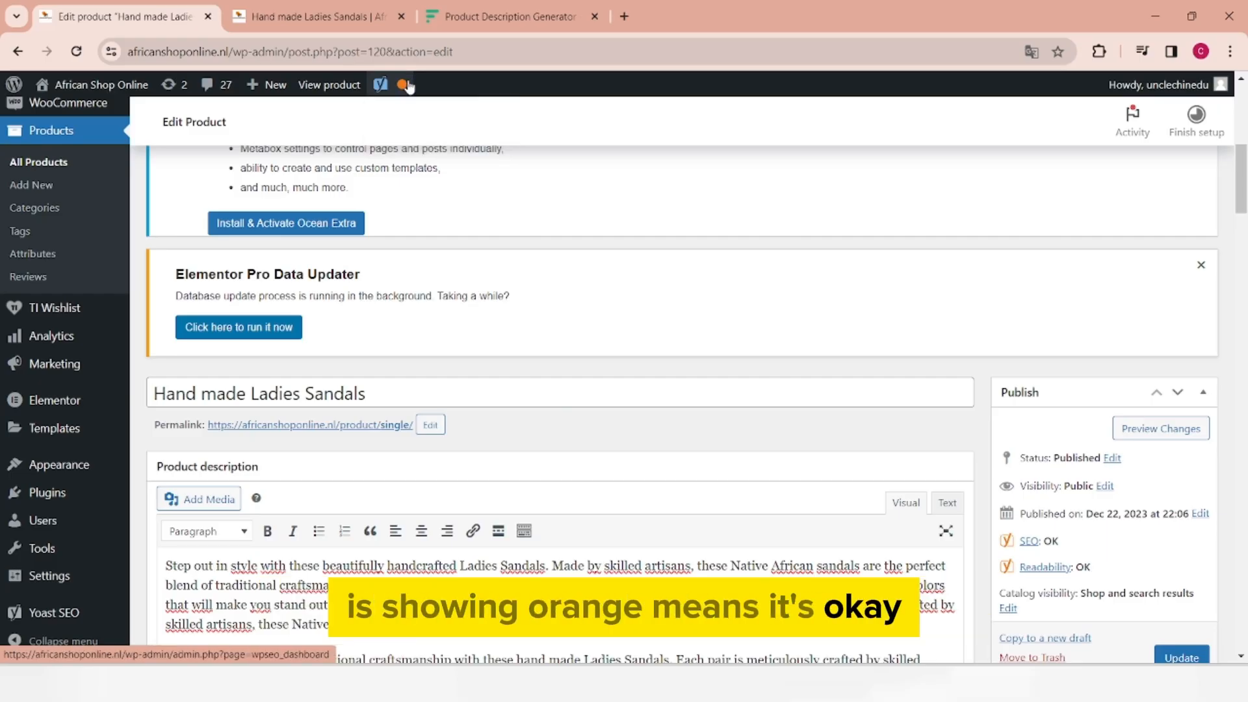
mouse_move(406, 85)
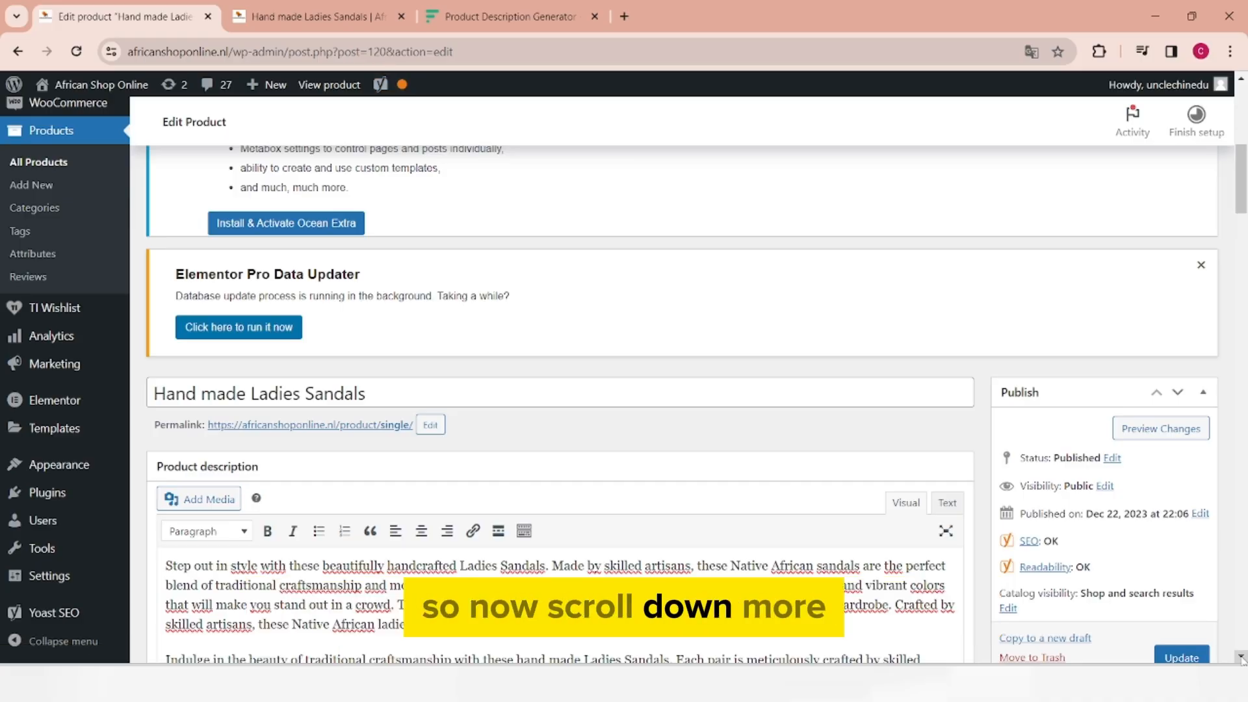
scroll(1241, 659, "down", 10)
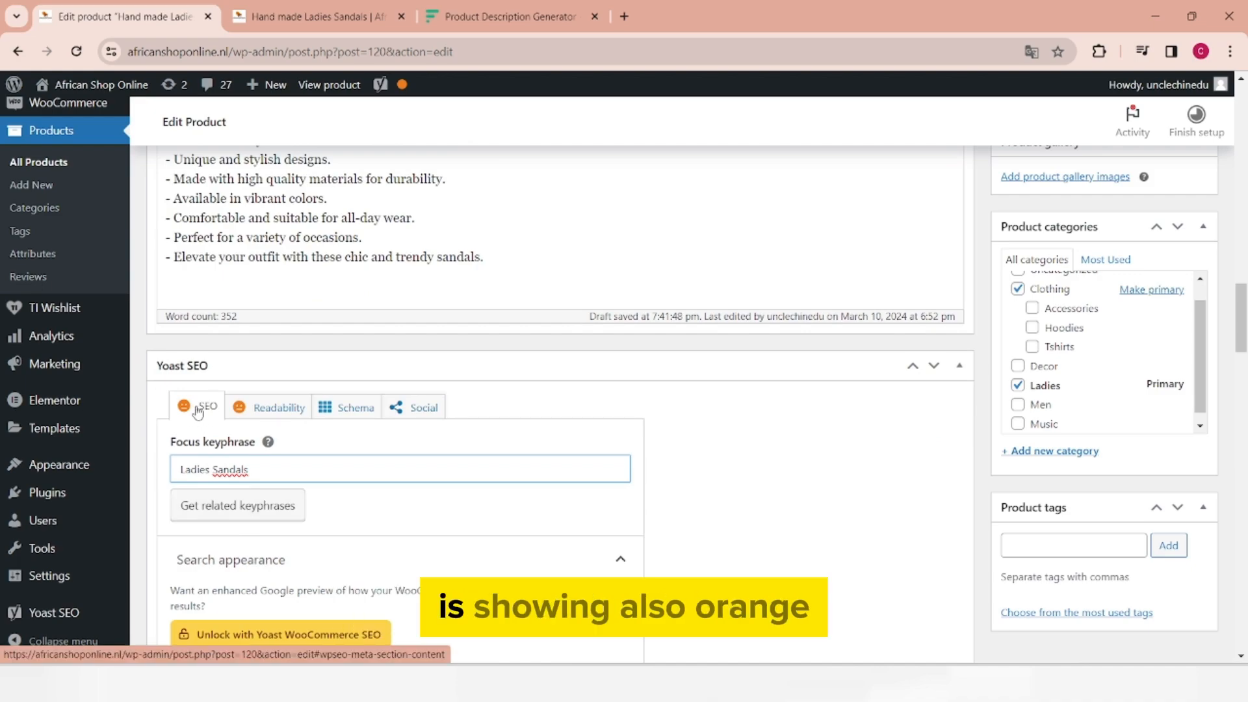
scroll(391, 525, "down", 5)
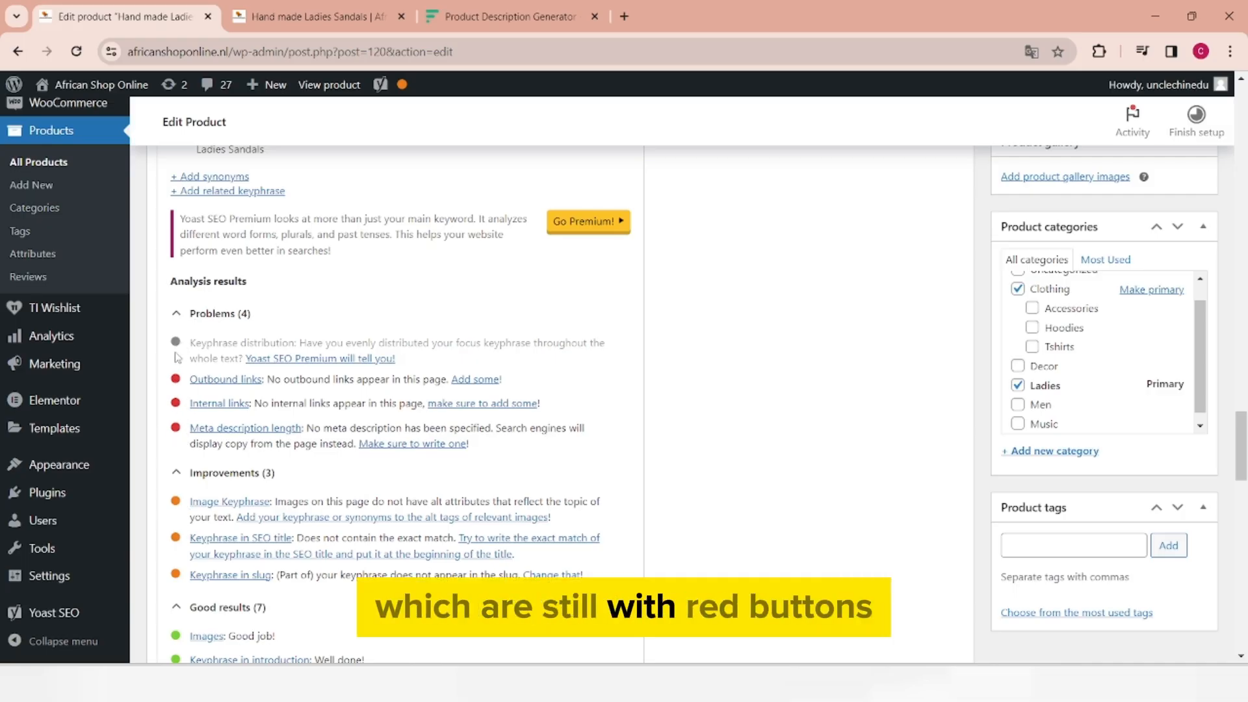
scroll(732, 271, "up", 8)
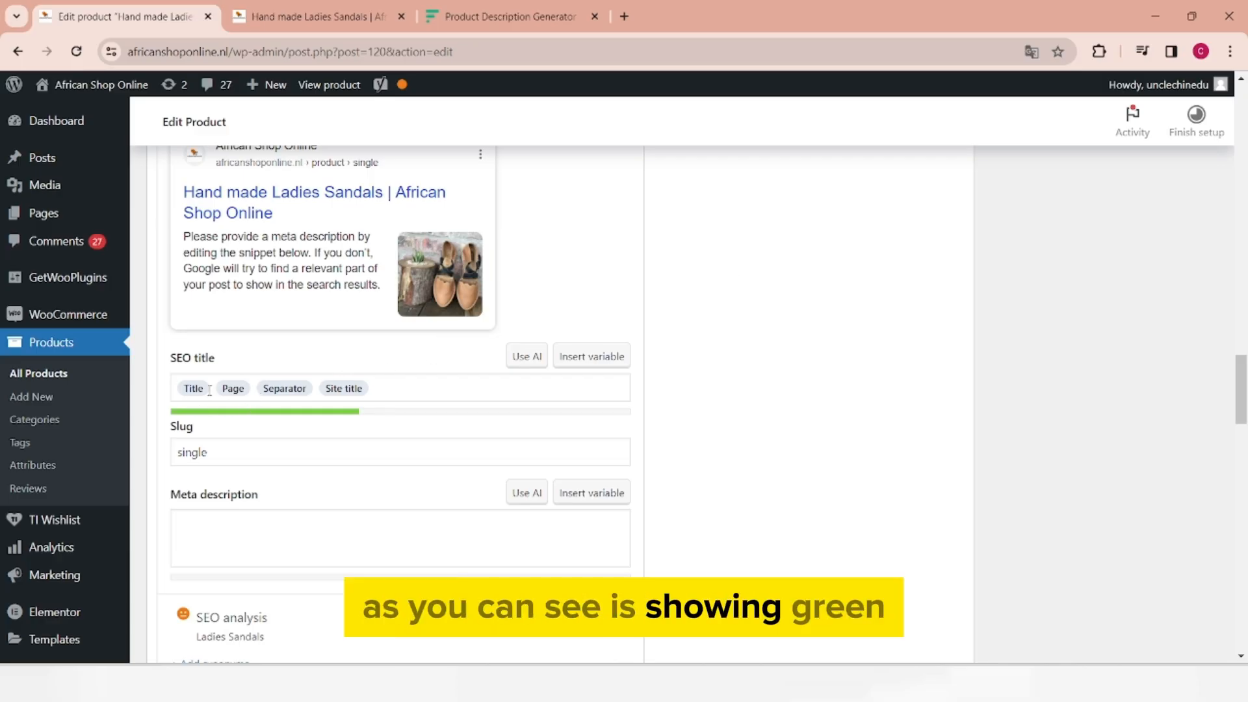
Step: Write a meta description starting "Buy a finely crafted ladies sandals." and pitching hand made sandals for elegant ladies, every occasion and all sizes
left_click(247, 388)
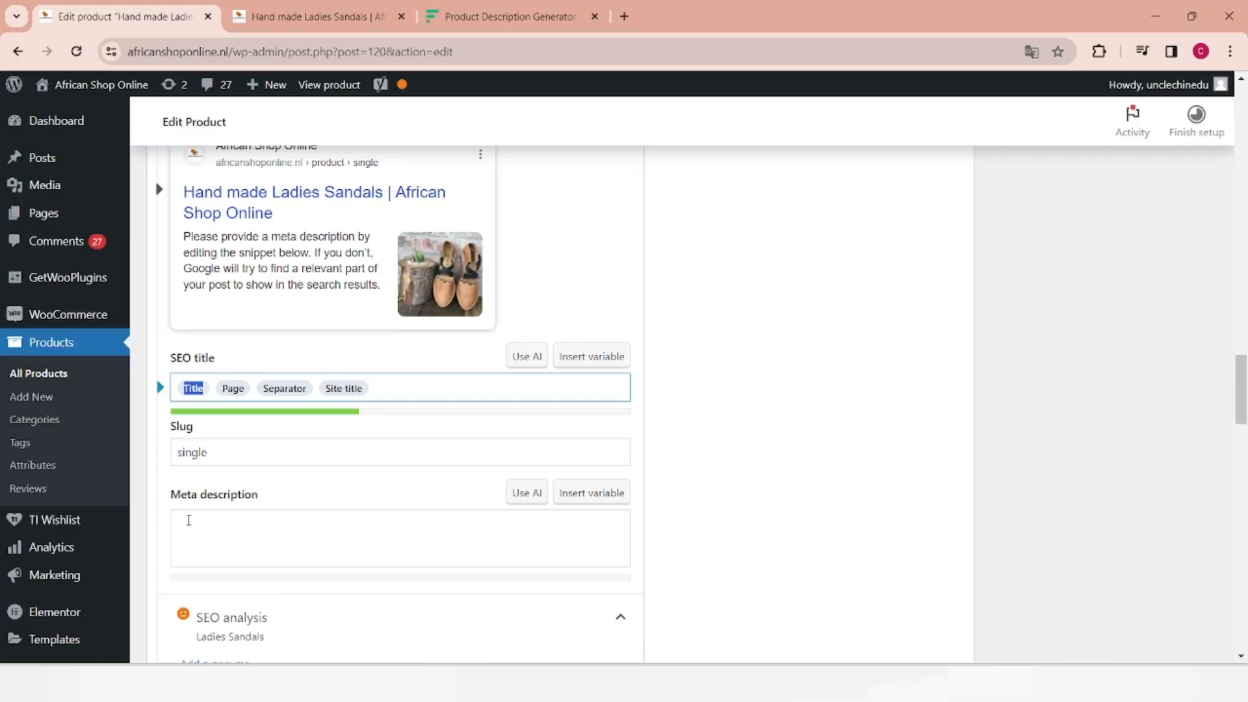
left_click(188, 520)
type("Buy a finely crafted ladies sandals. A hand made ladies sandals for elegant ladies that can fit in every ocassions and we have it in all sizes.")
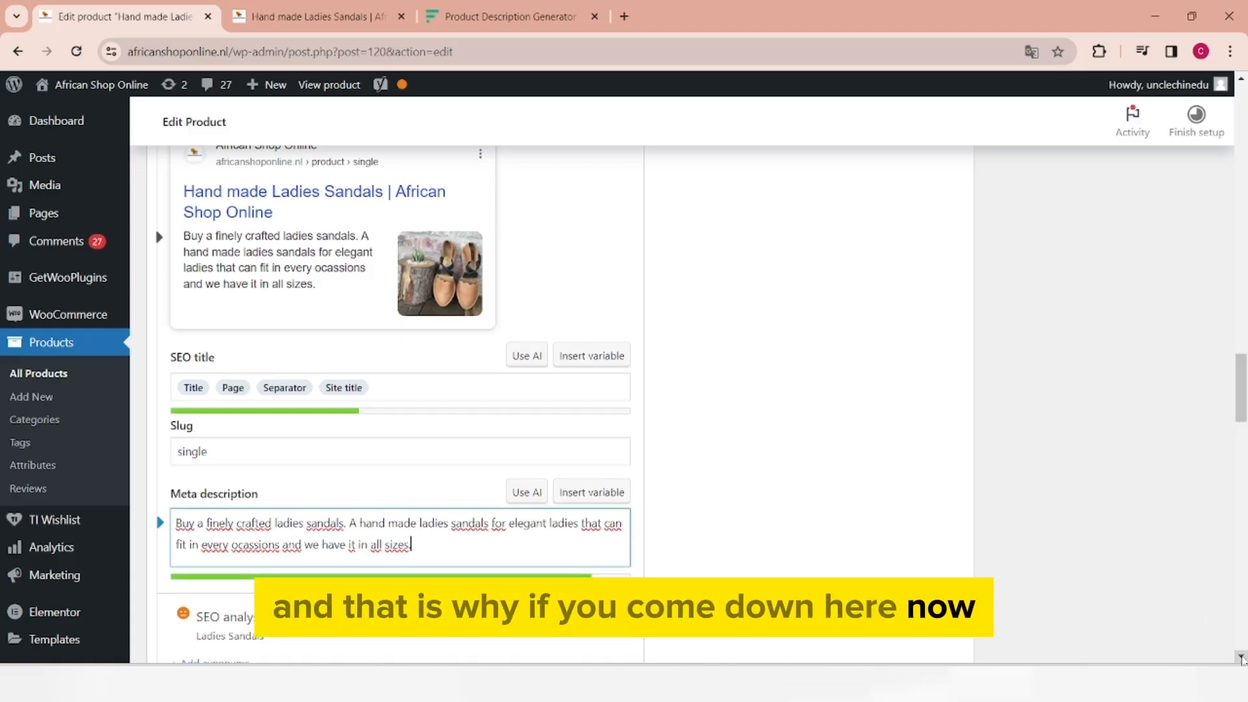
Step: Start a link on "Handmade" in the first product feature and copy the Hand made Ladies Dresses page URL from the shop website
scroll(494, 486, "down", 6)
scroll(493, 486, "down", 2)
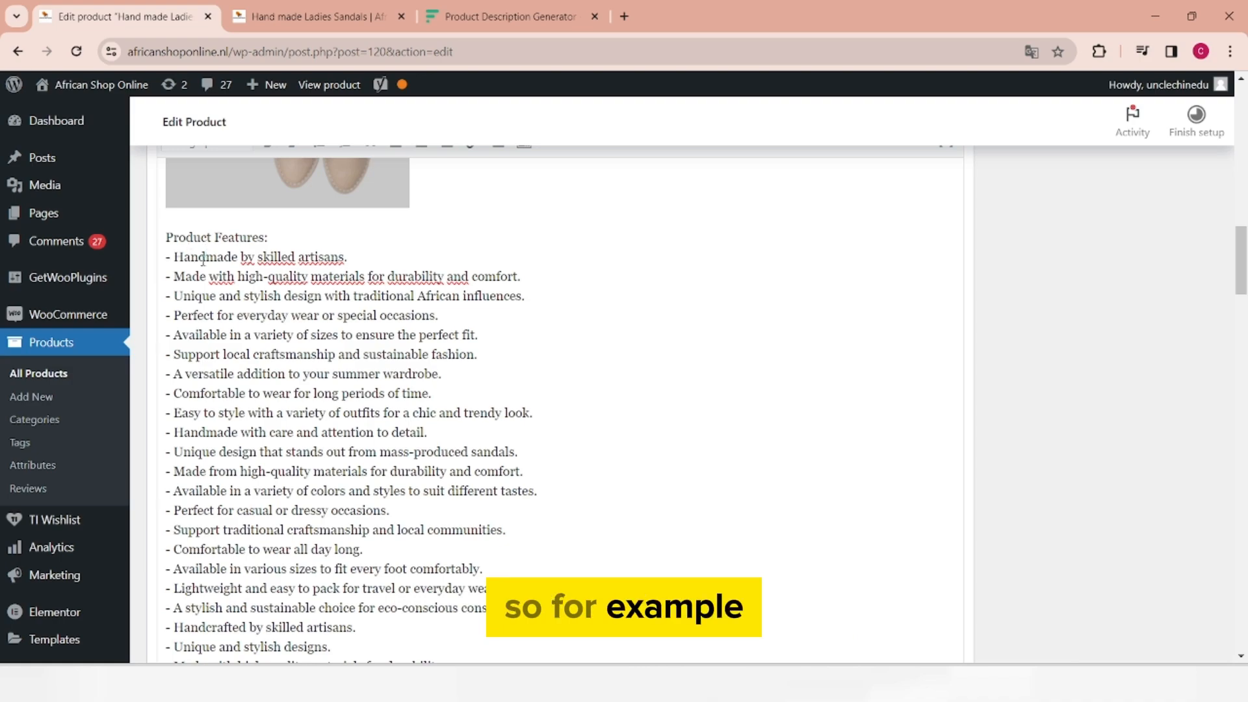
double_click(238, 257)
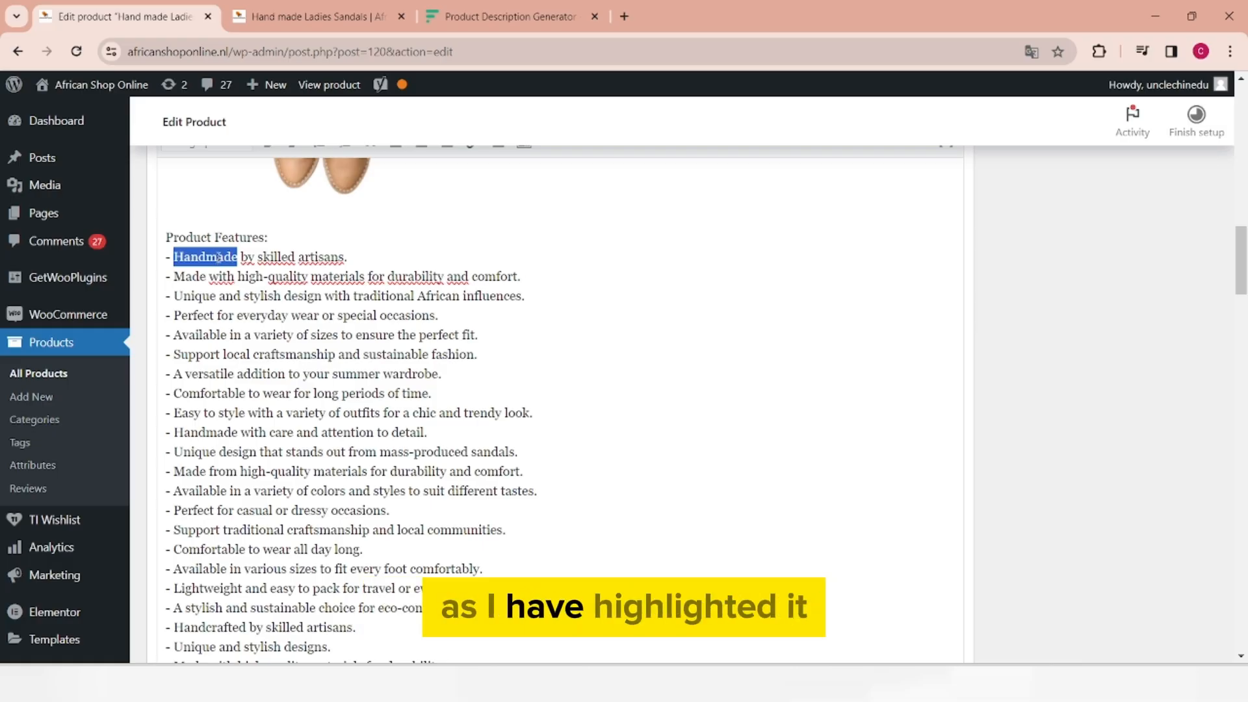
scroll(502, 208, "up", 5)
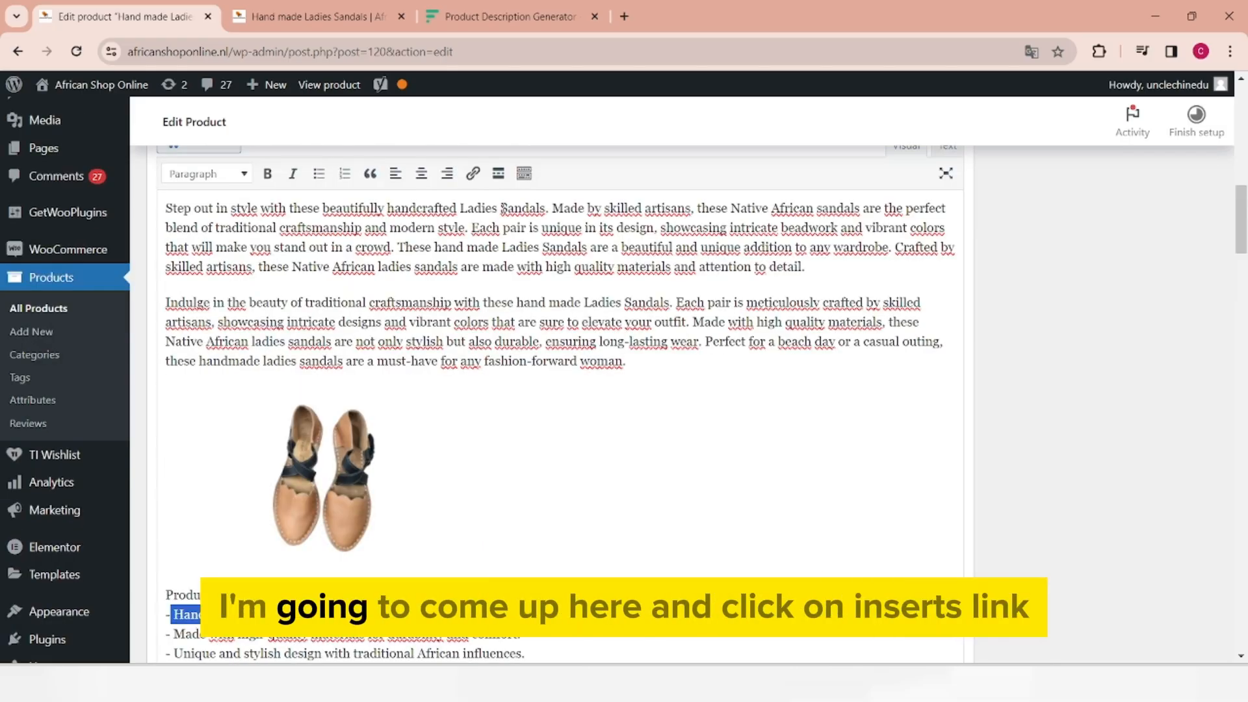
left_click(474, 175)
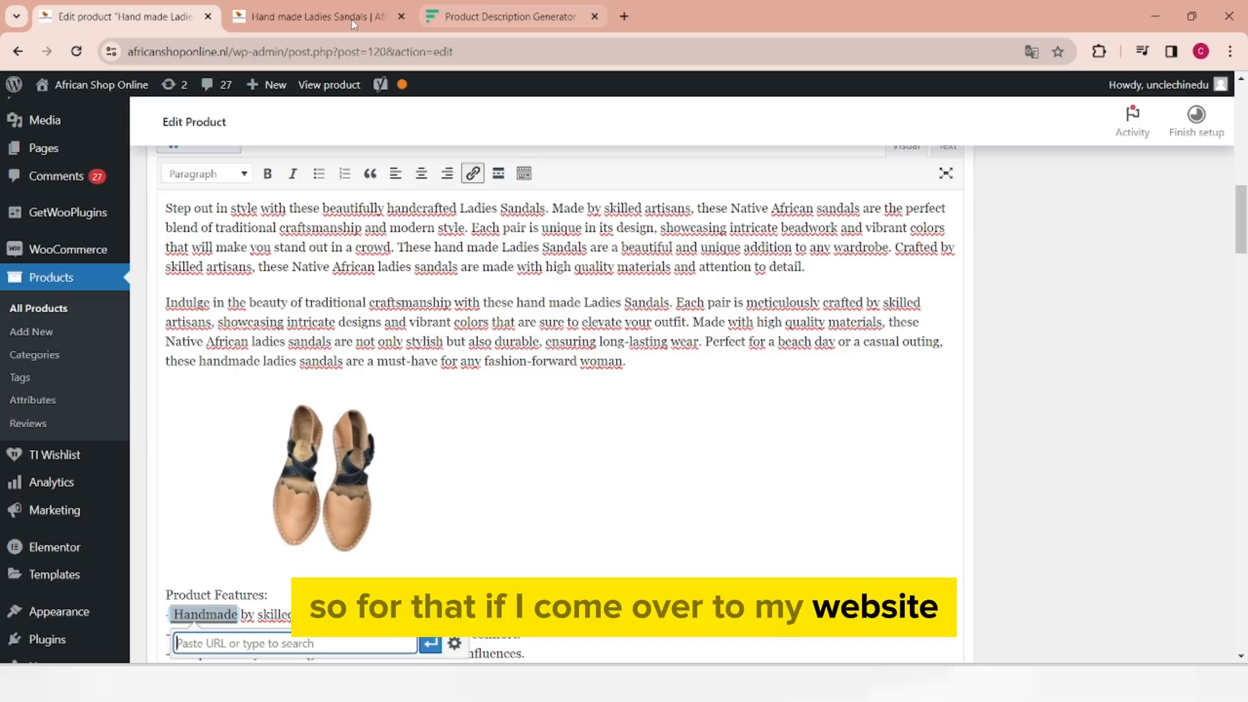
left_click(472, 16)
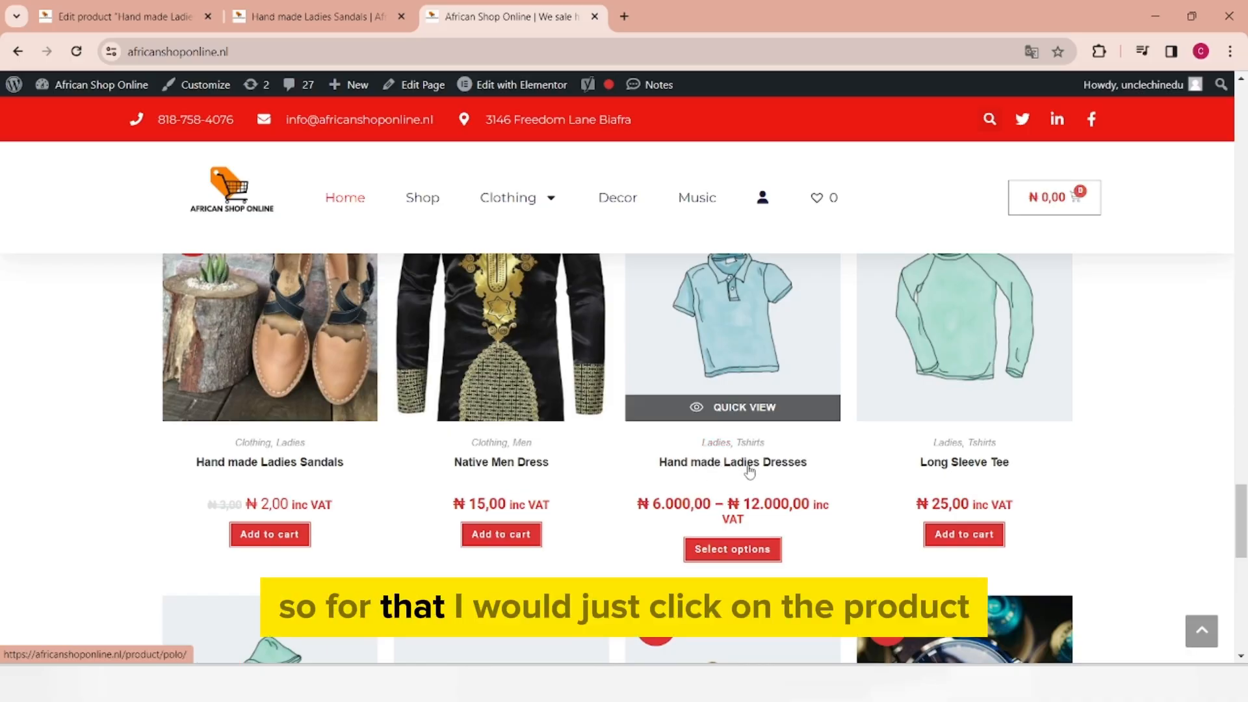
left_click(731, 340)
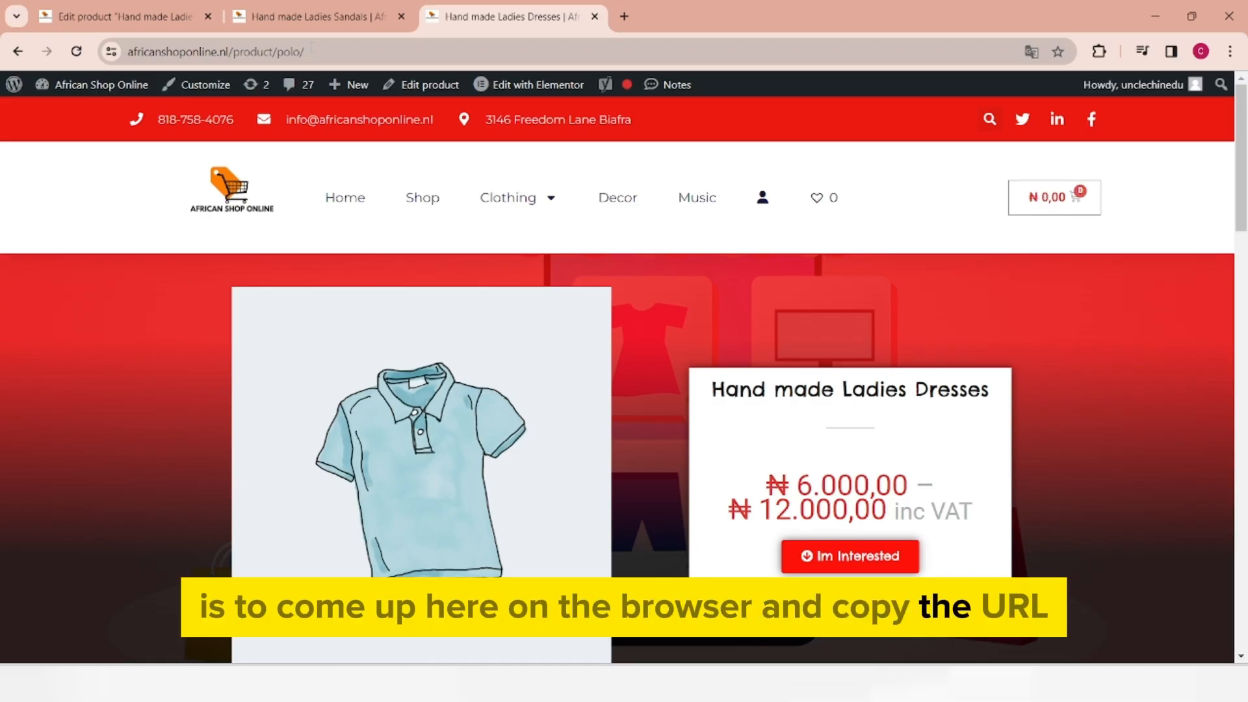
left_click(312, 51)
key("ctrl+c")
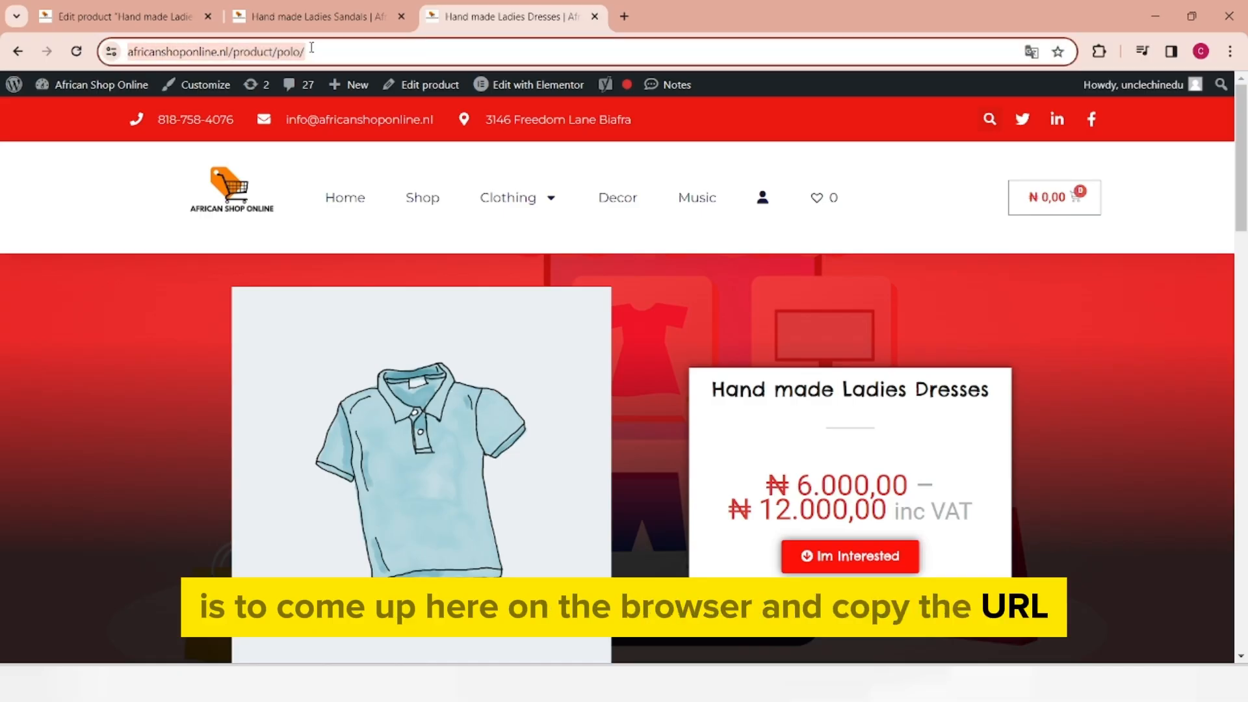
left_click(143, 19)
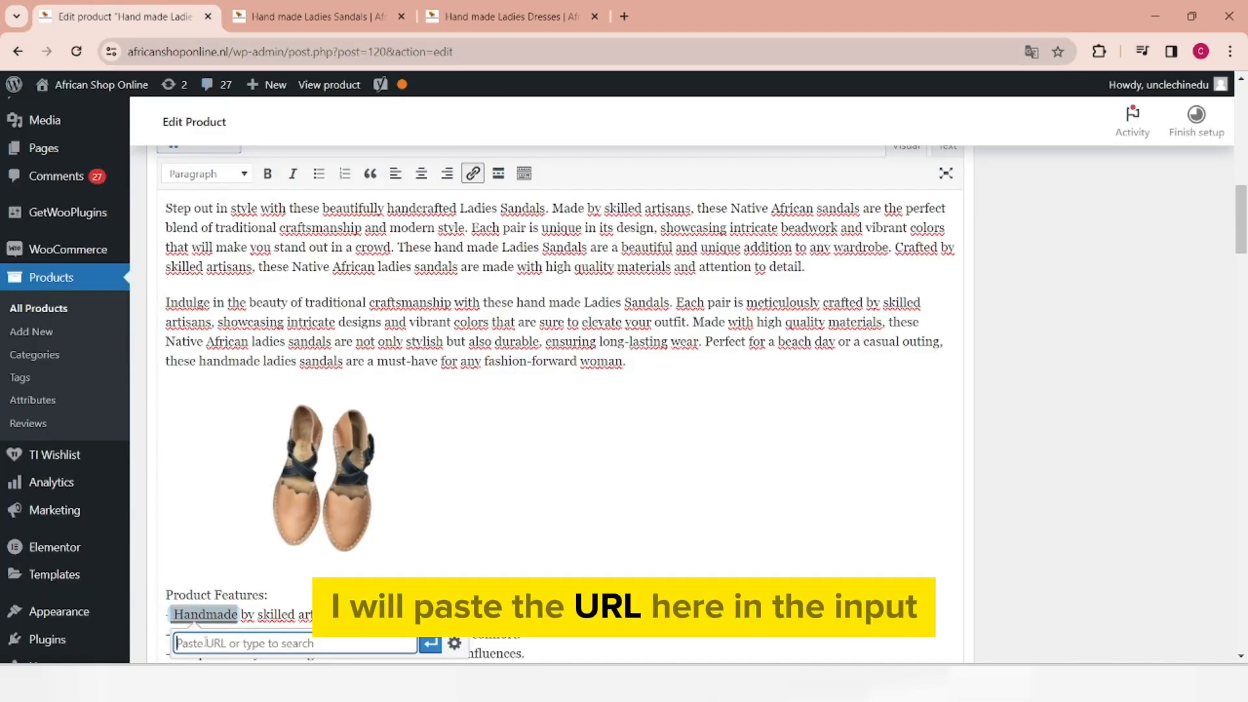
key("ctrl+v")
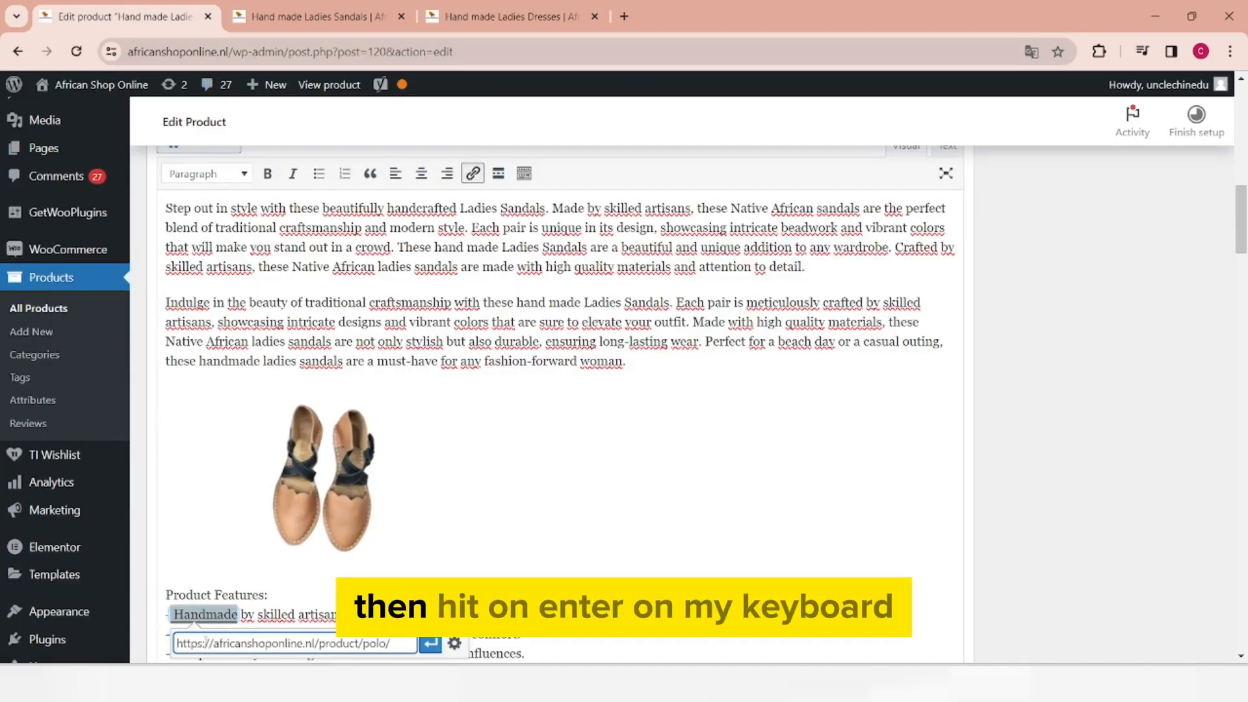
key("Return")
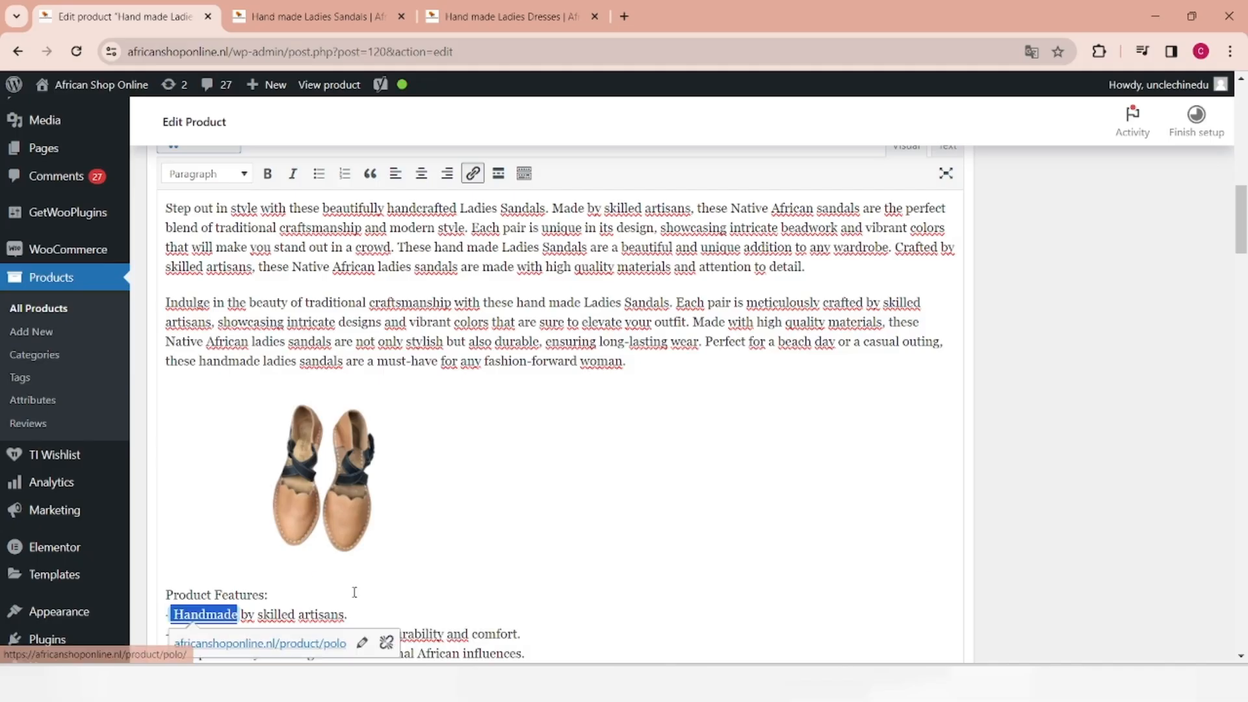
left_click(429, 556)
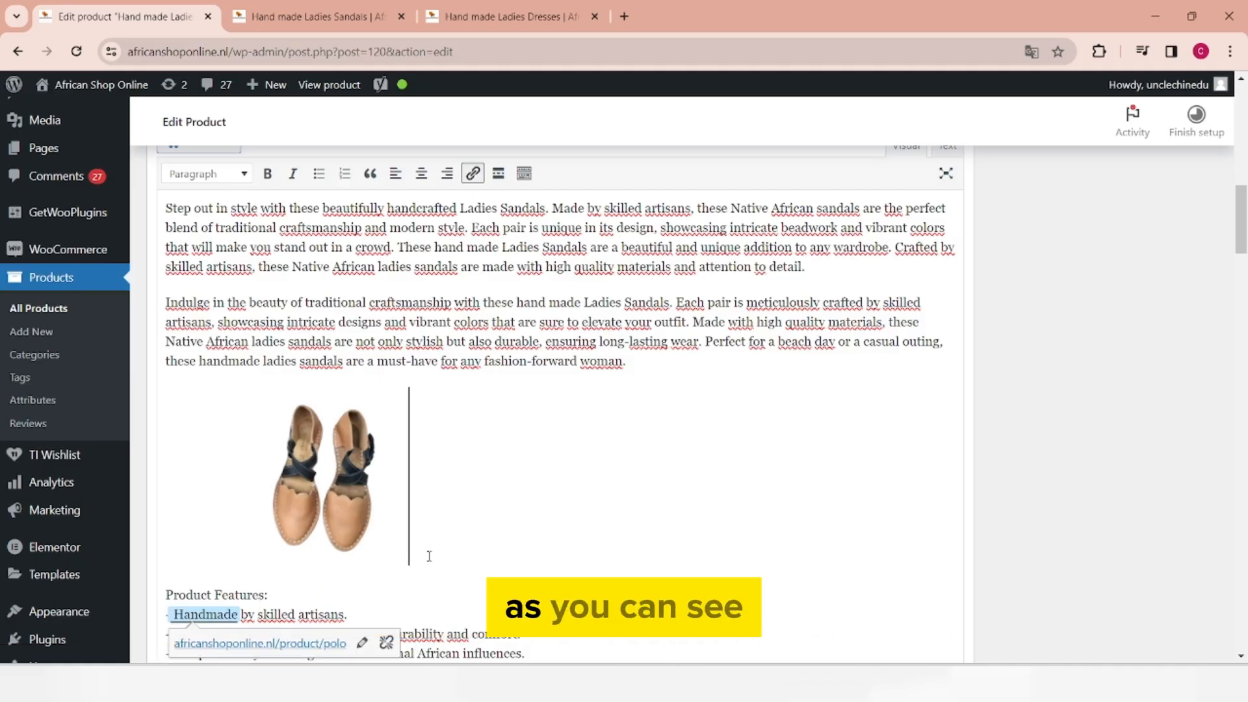
left_click(383, 567)
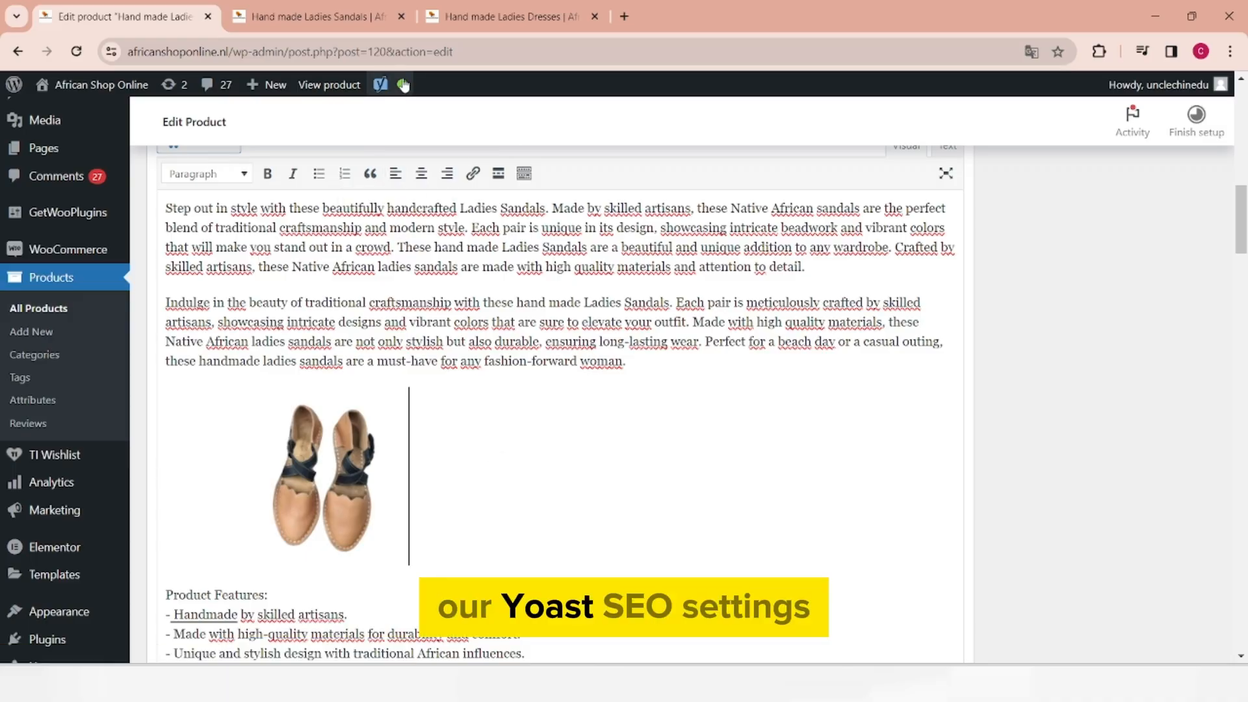
Step: Recheck the overall SEO rating and examine the Yoast SEO analysis for remaining problems, improvements and good results
mouse_move(403, 85)
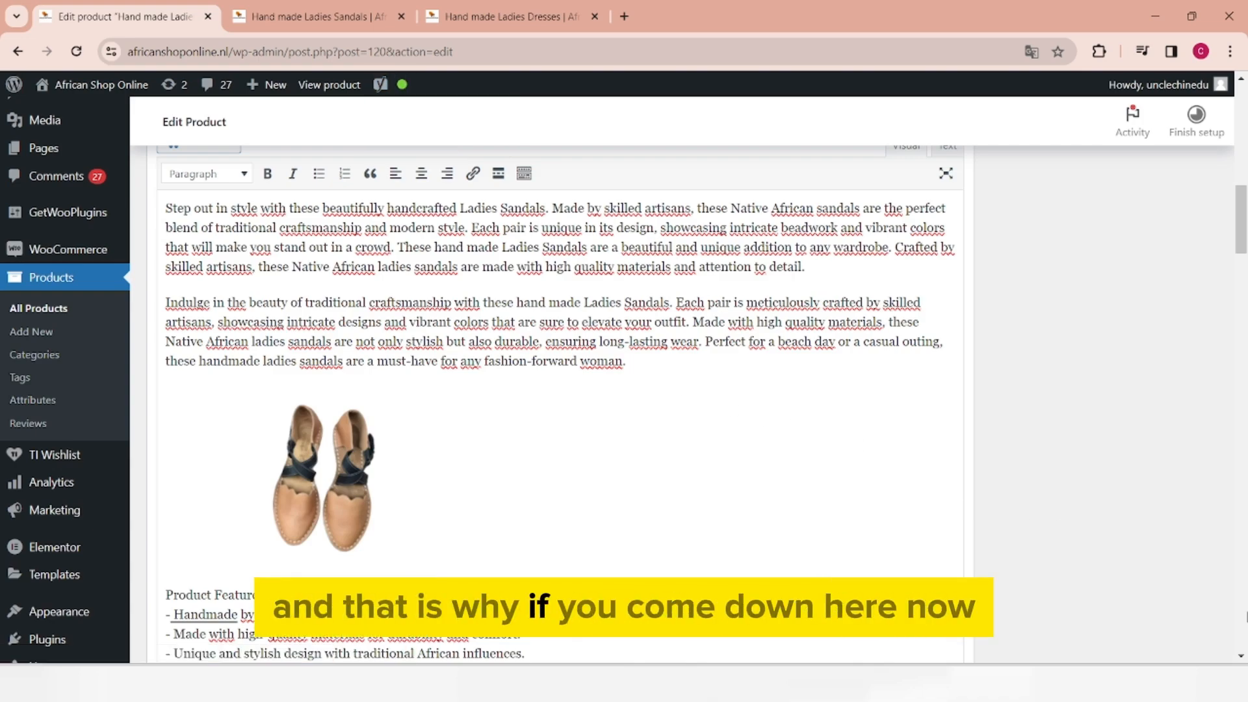
scroll(705, 496, "down", 15)
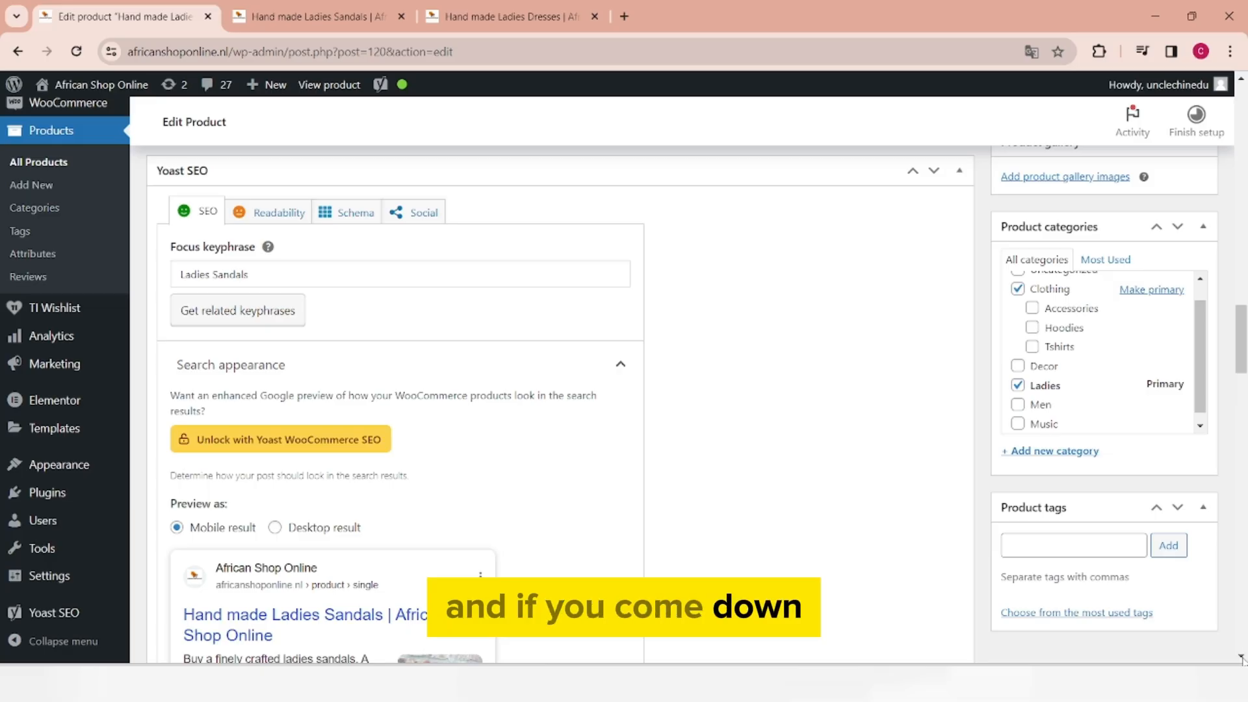
scroll(480, 425, "down", 7)
scroll(311, 503, "down", 1)
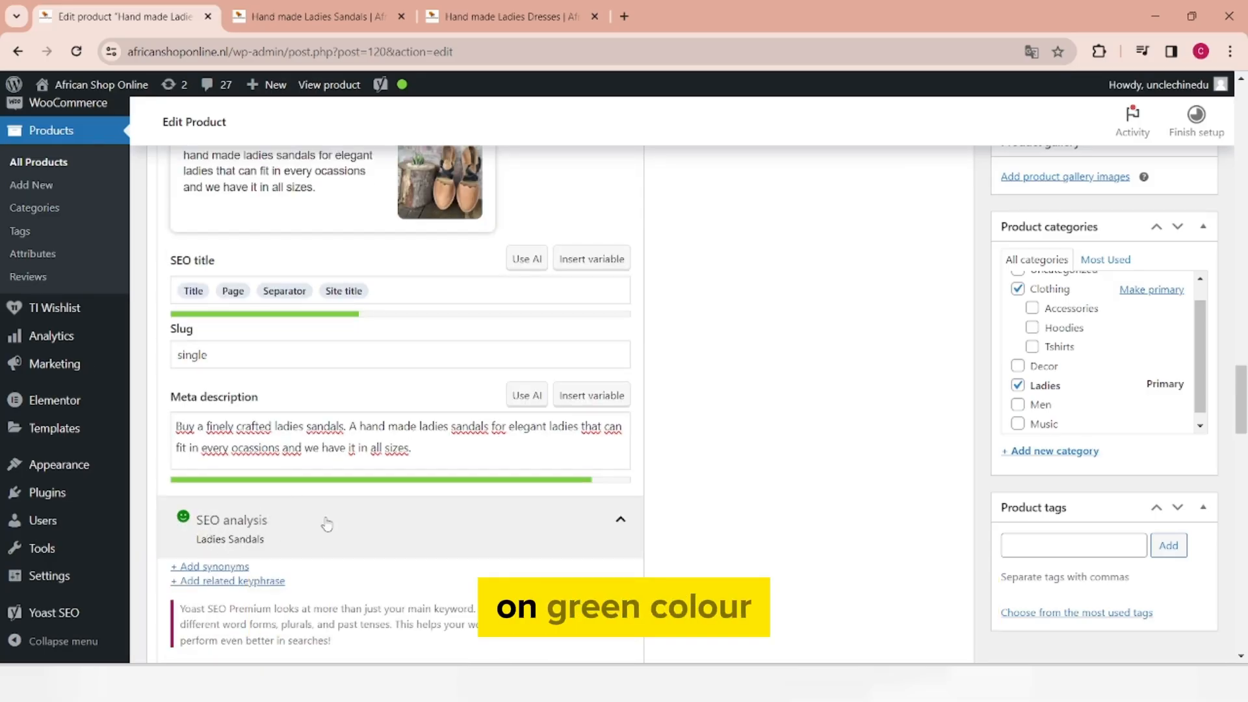
scroll(292, 478, "down", 4)
scroll(292, 478, "down", 1)
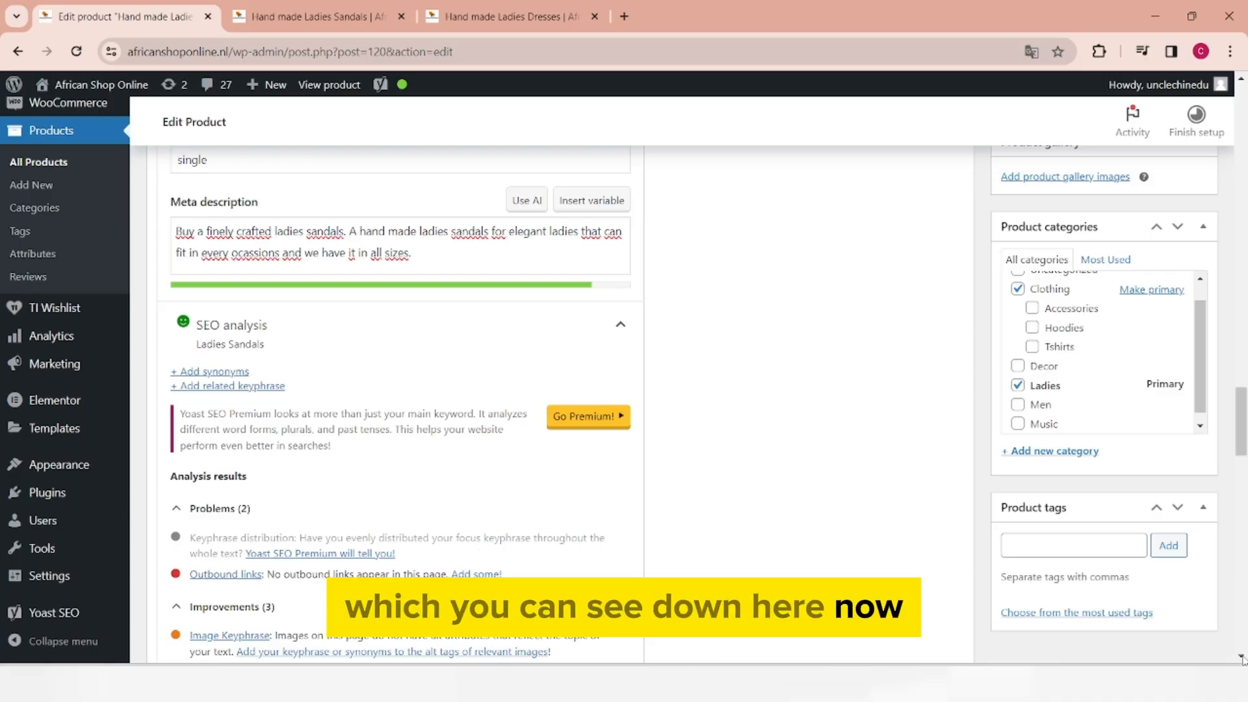
scroll(185, 570, "down", 3)
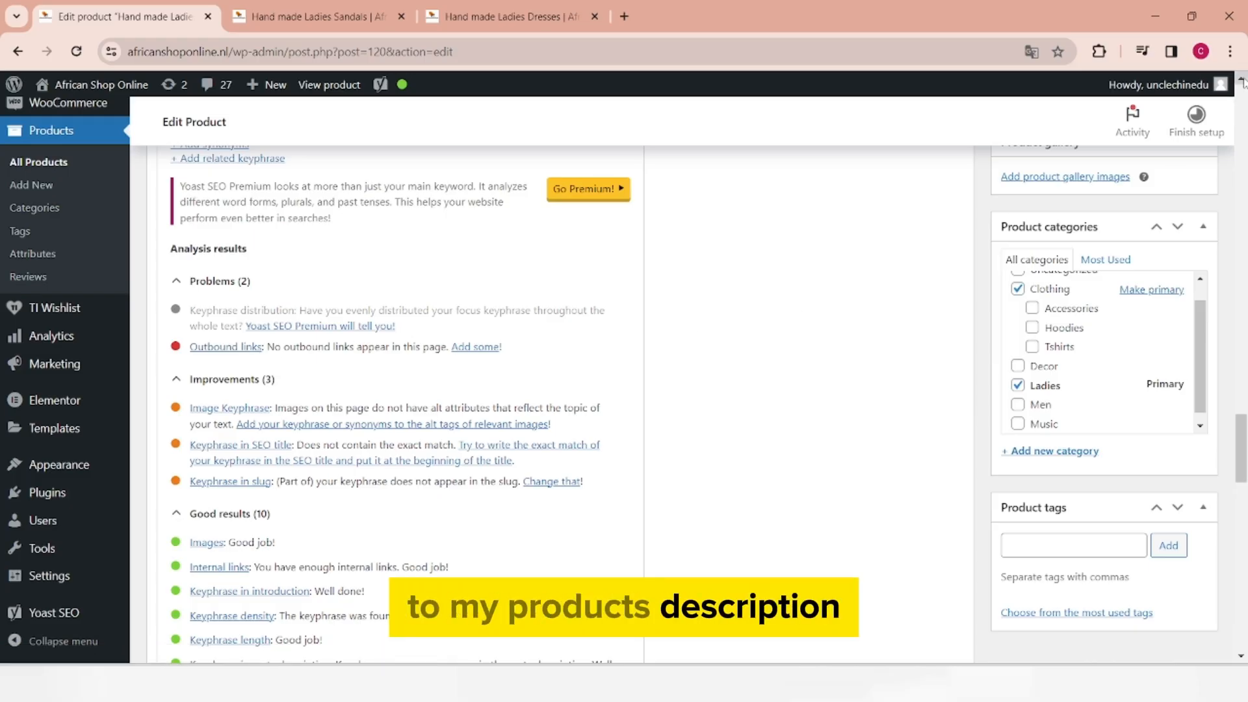
Step: Start a link on "quality materials" in the first paragraph of the product description
scroll(428, 505, "up", 10)
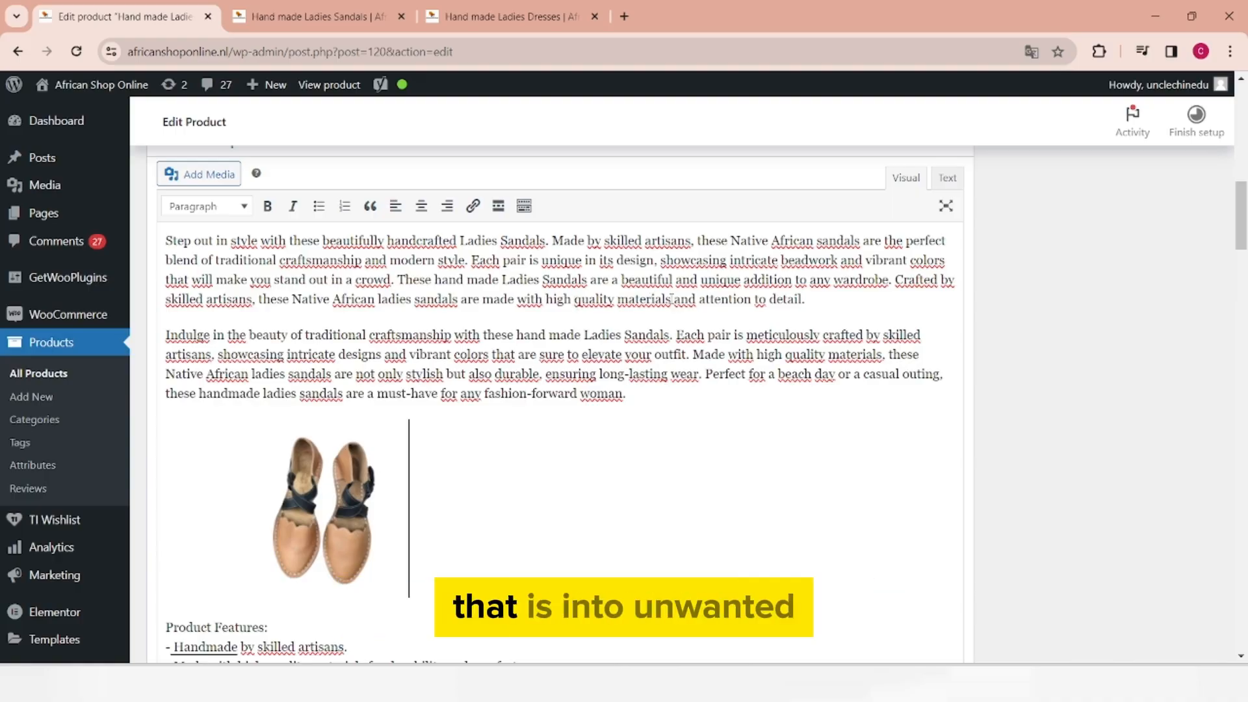
left_click_drag(672, 299, 571, 299)
left_click_drag(672, 299, 672, 299)
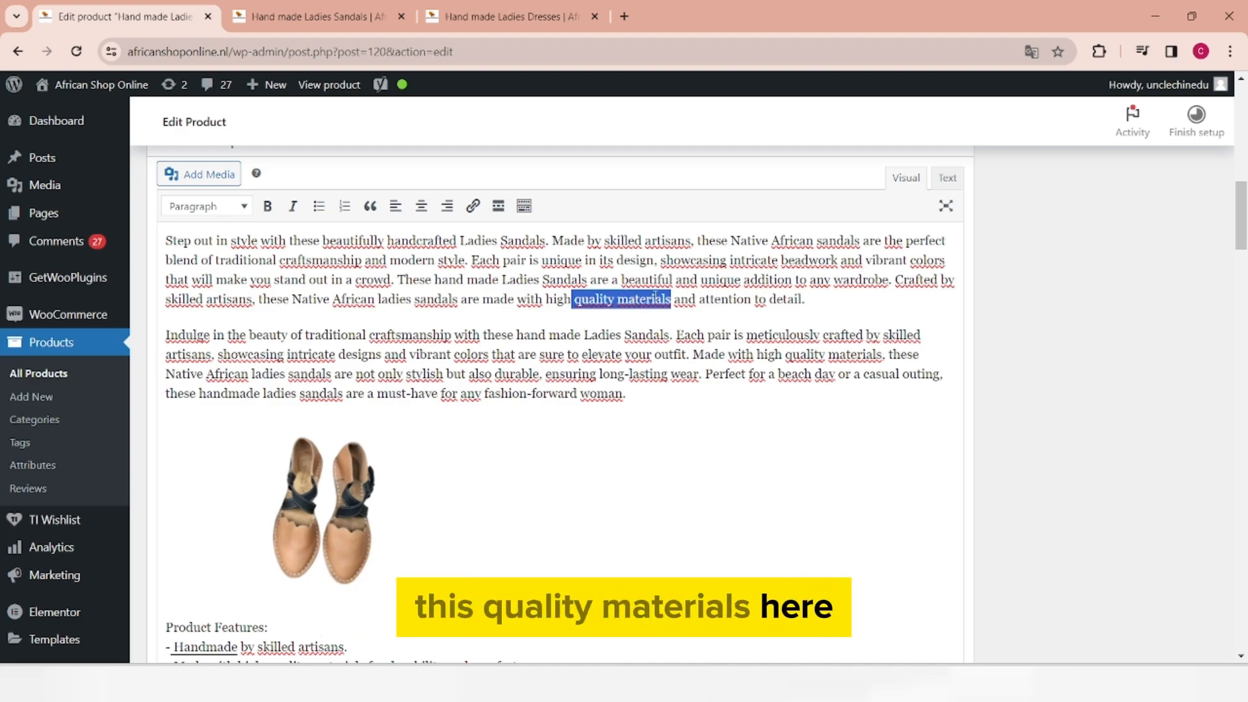
left_click(472, 207)
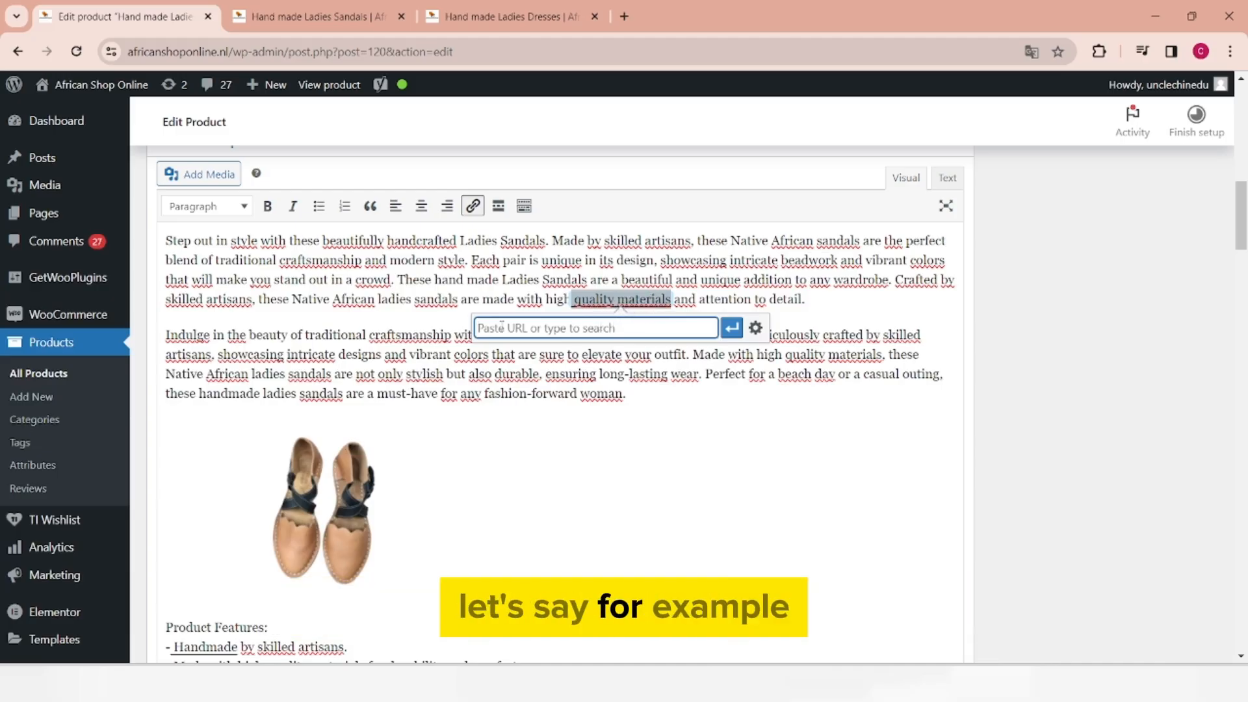
type("google")
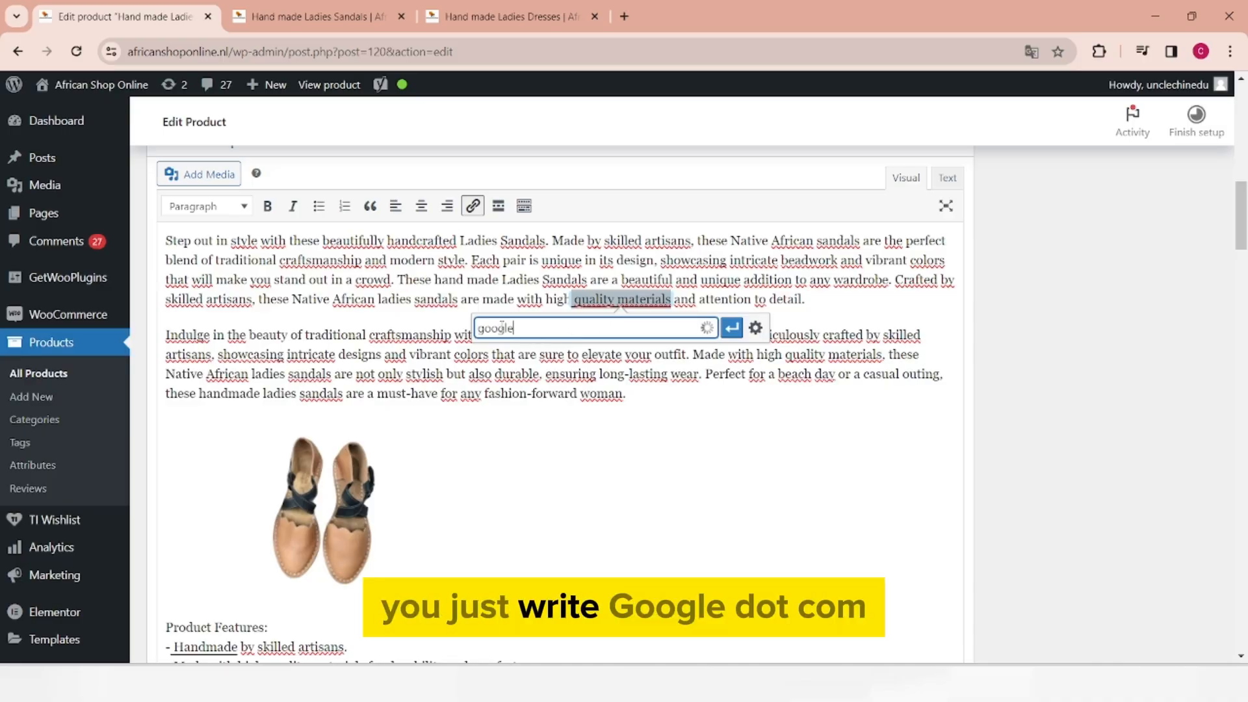
type(".com")
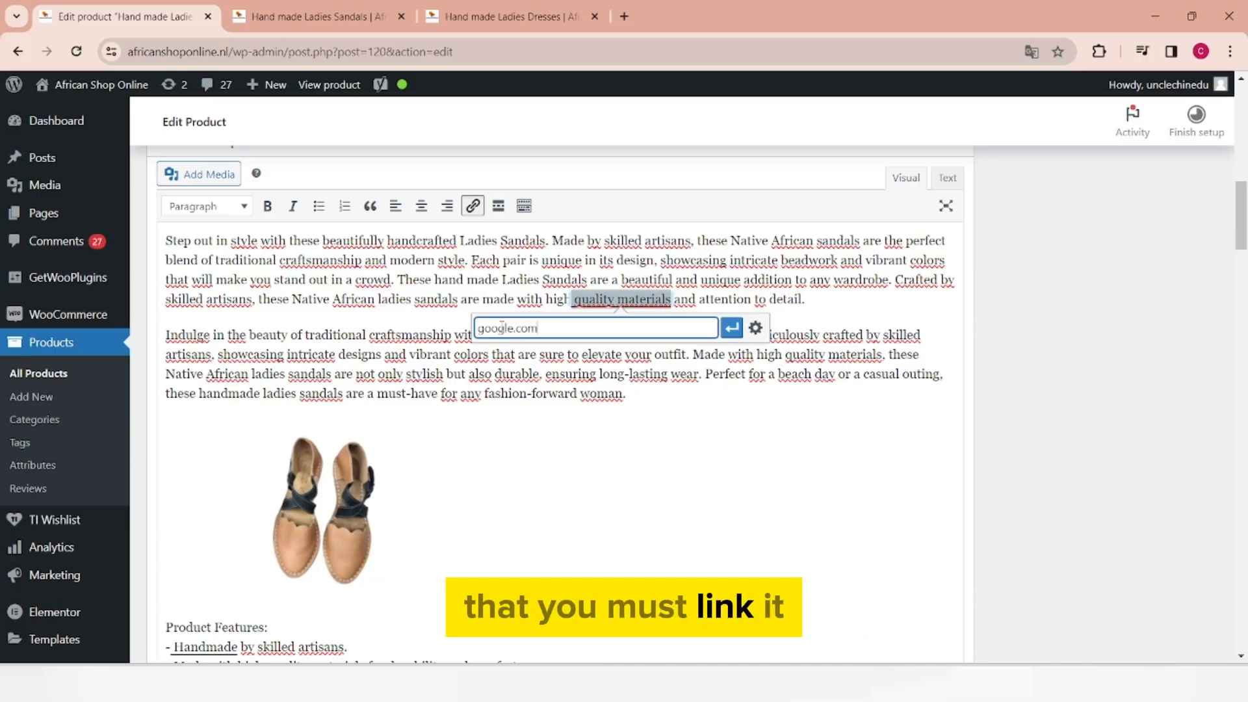
key("ctrl+a")
key("BackSpace")
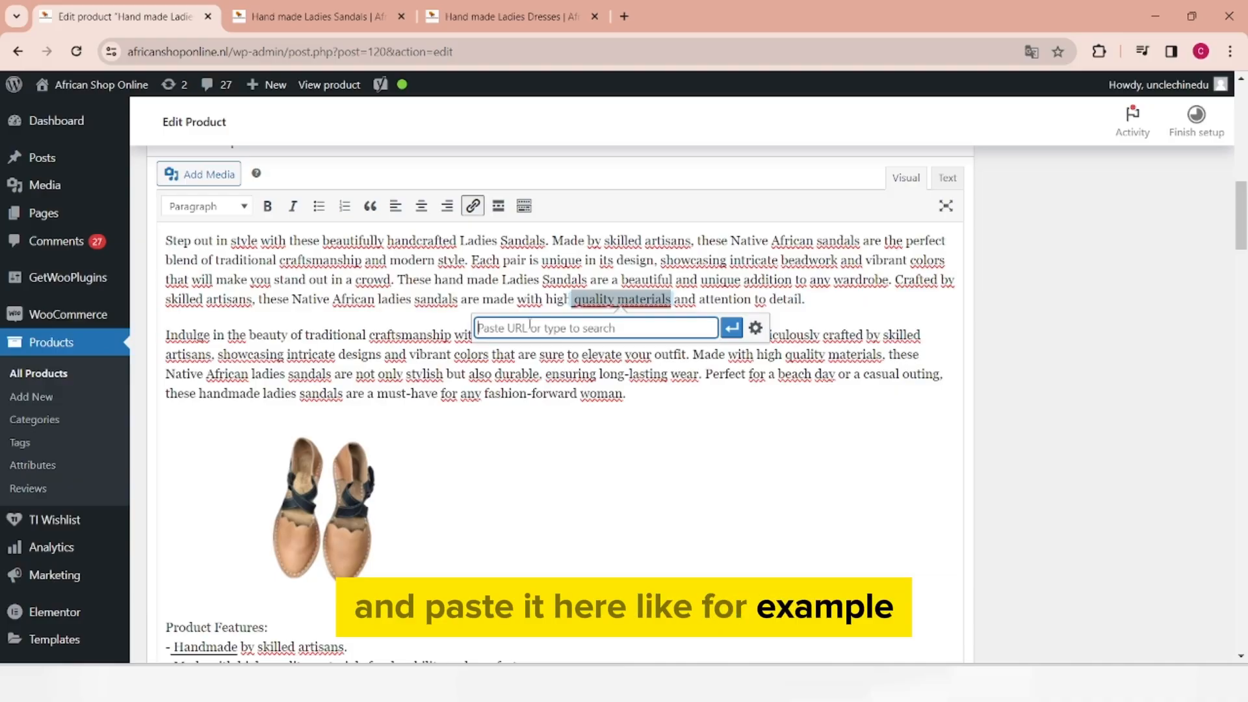
type("www.qualitymaterials.com")
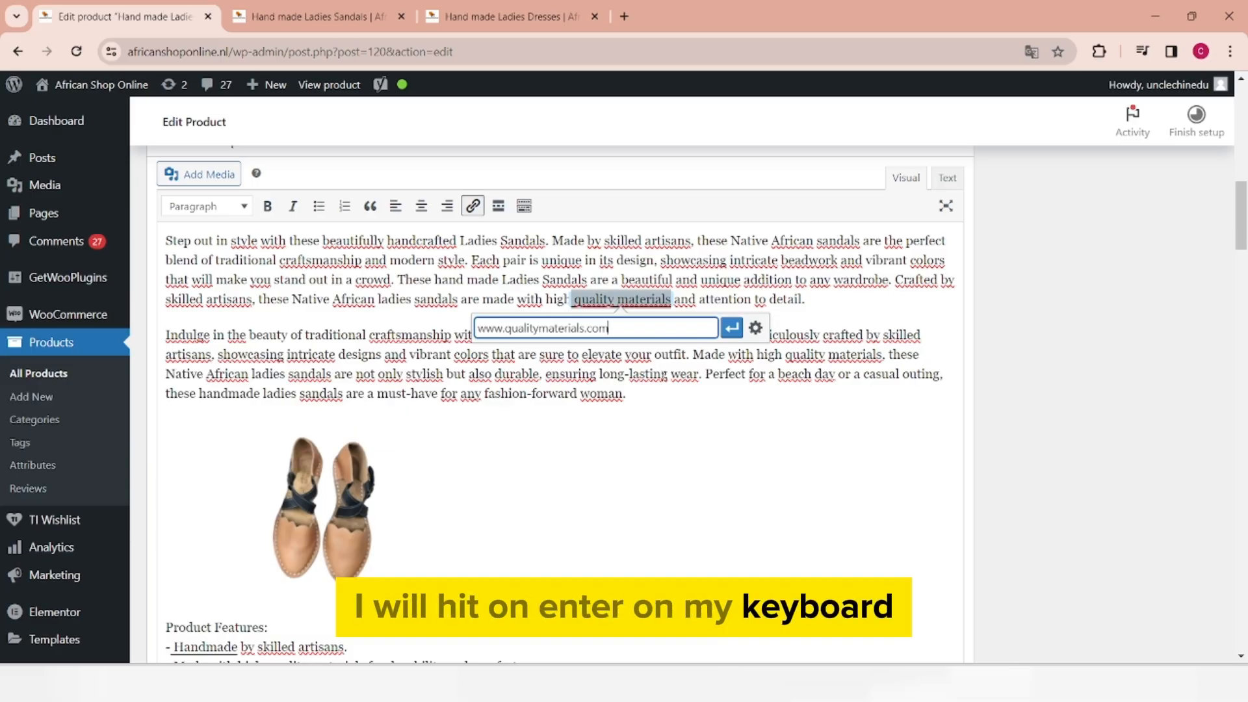
key("Return")
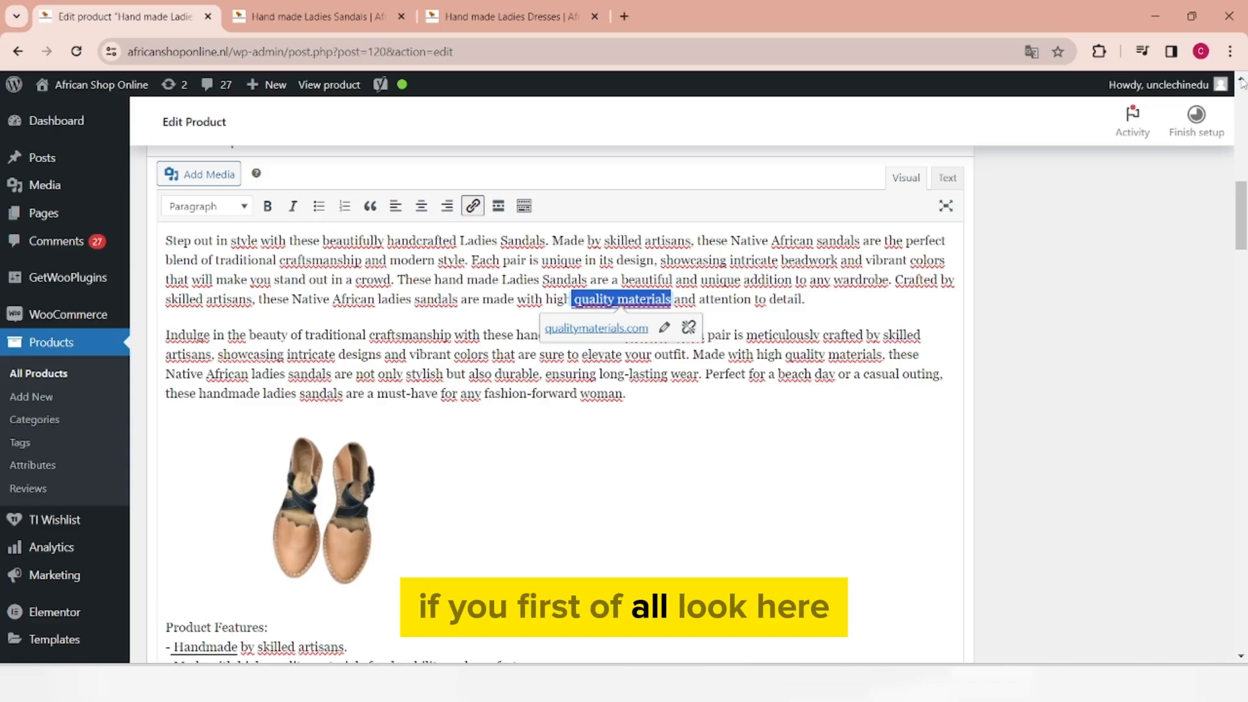
Step: Check the product's SEO rating and the Yoast SEO analysis again for the outbound link, and open the Premium information on keyphrase distribution
scroll(1241, 81, "up", 3)
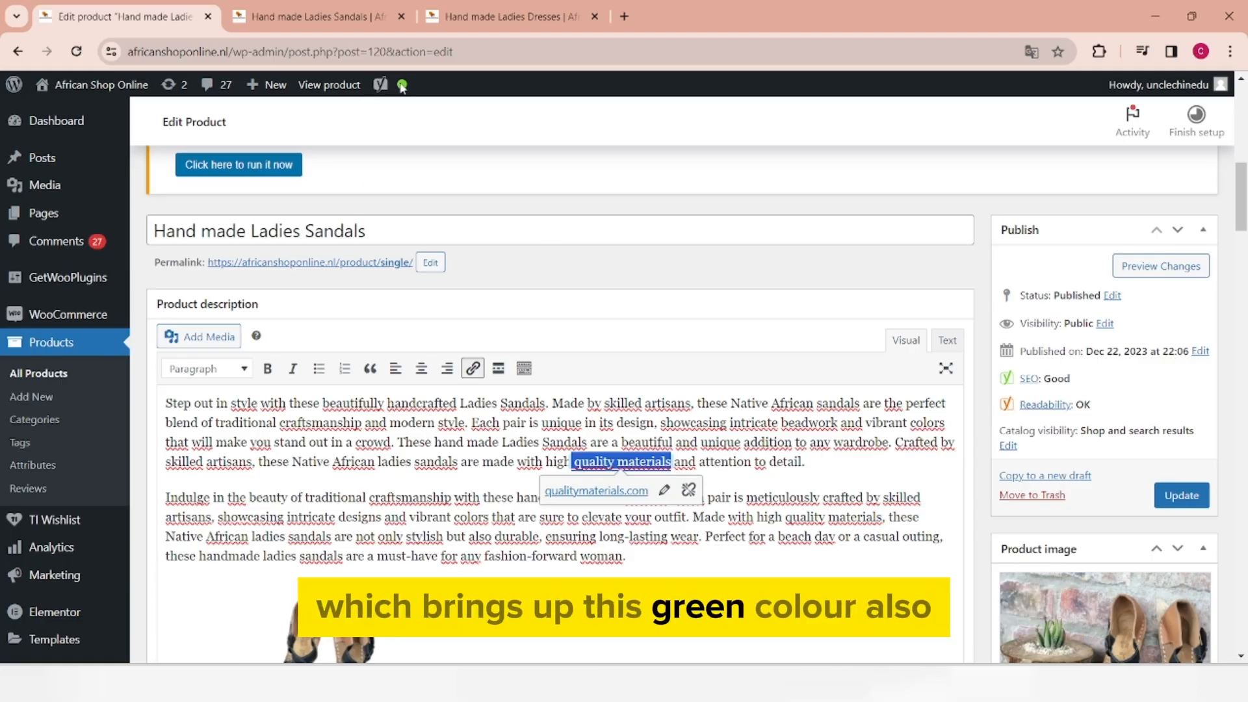
scroll(1097, 291, "down", 20)
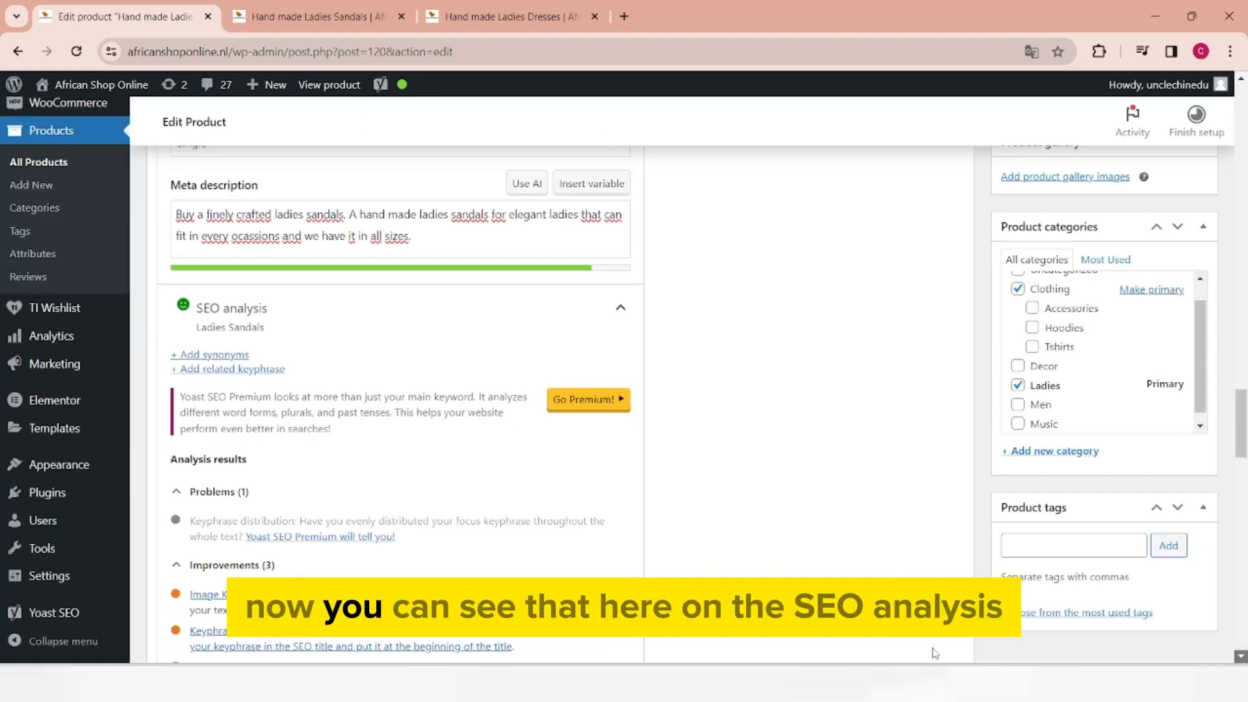
scroll(376, 500, "down", 4)
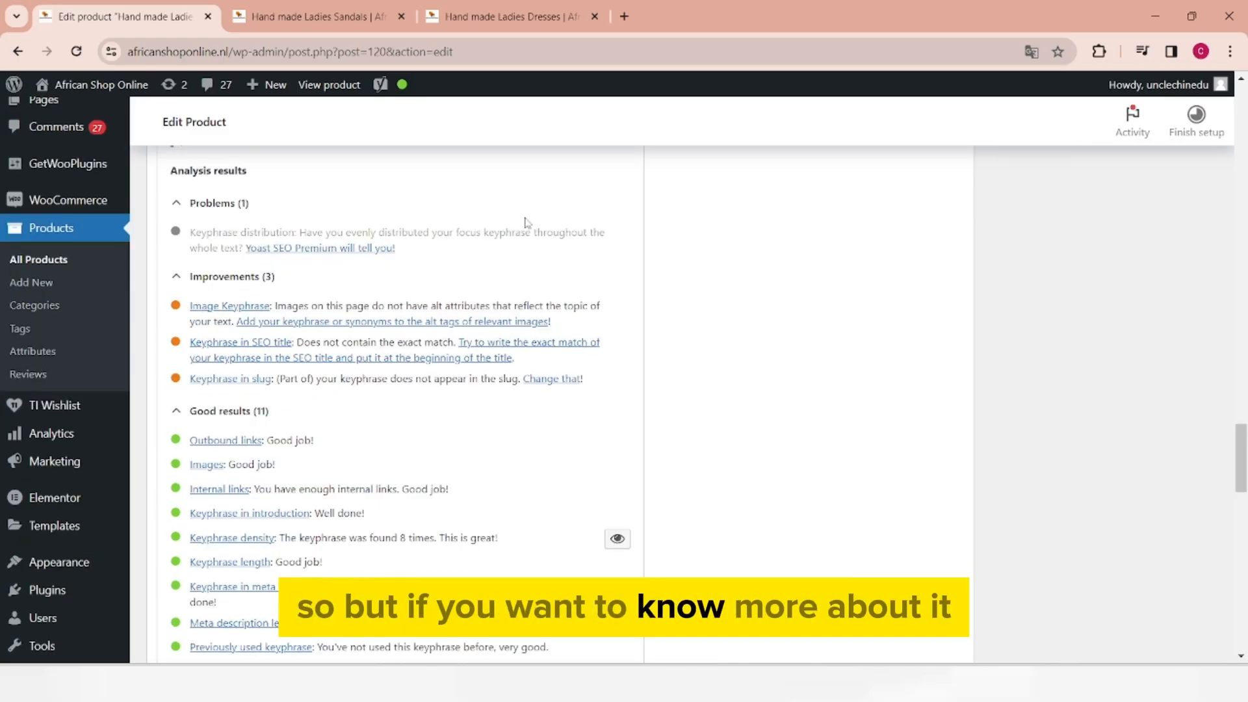
left_click(327, 250)
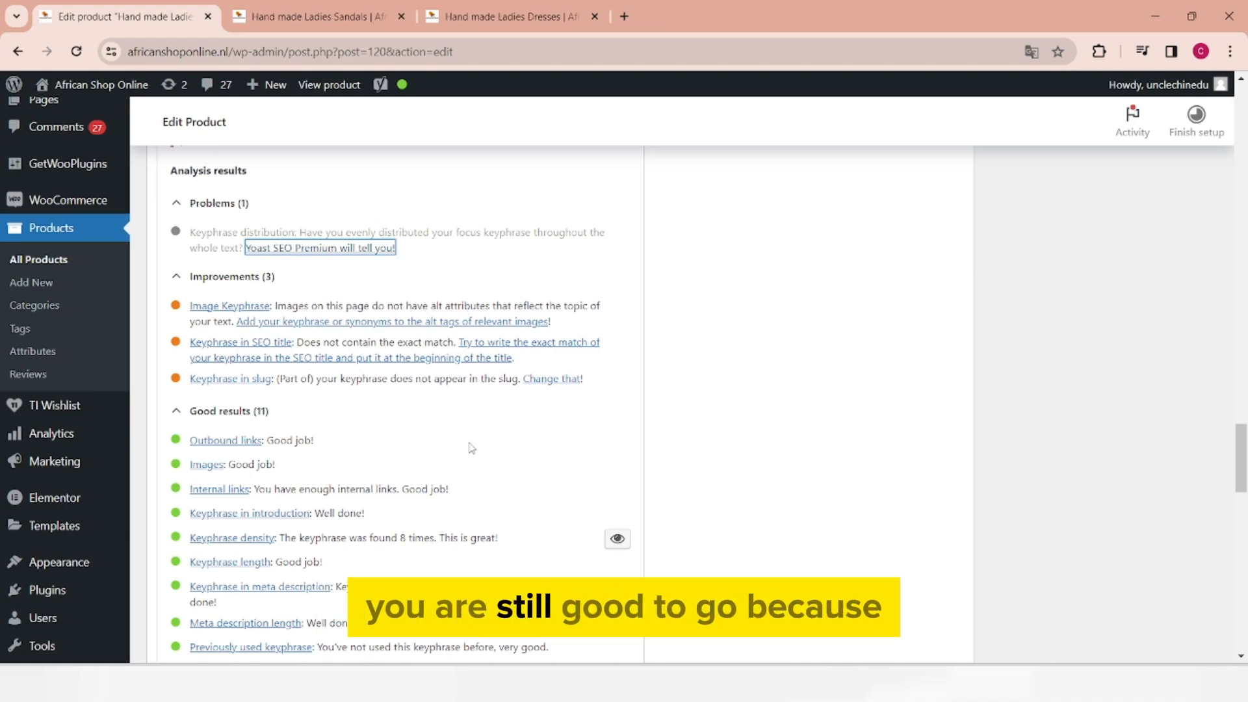
mouse_move(398, 91)
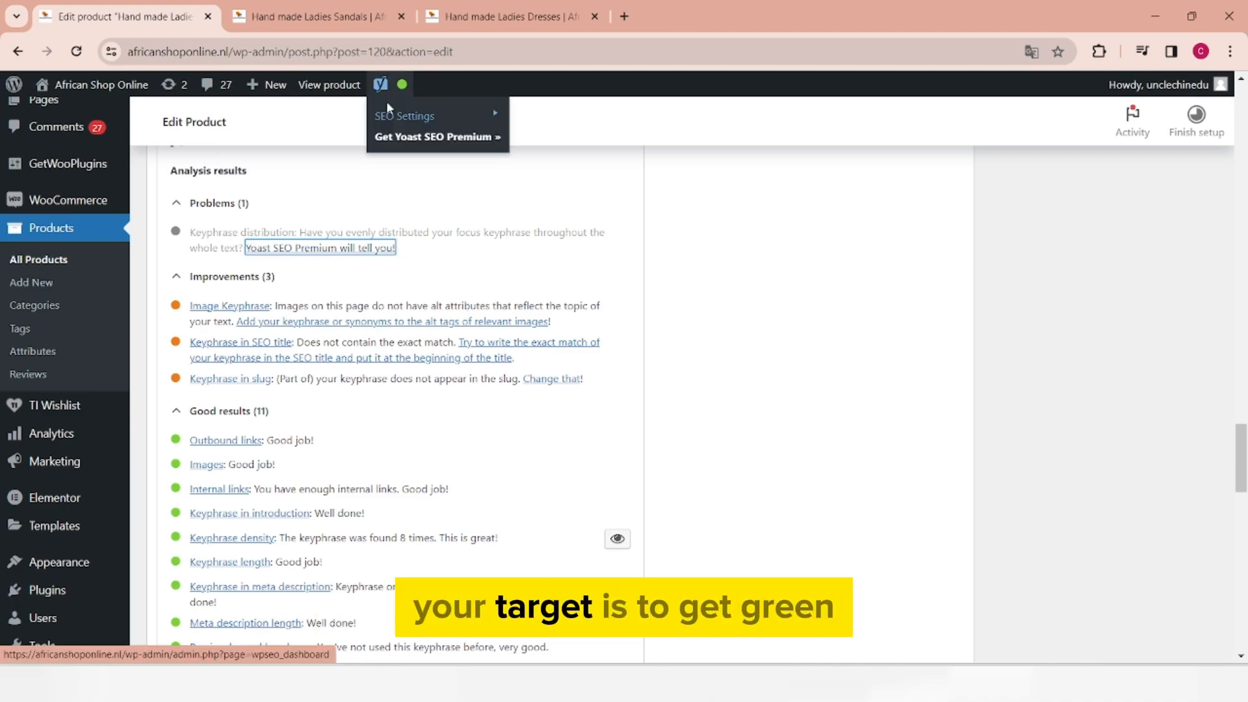
scroll(1241, 79, "up", 2)
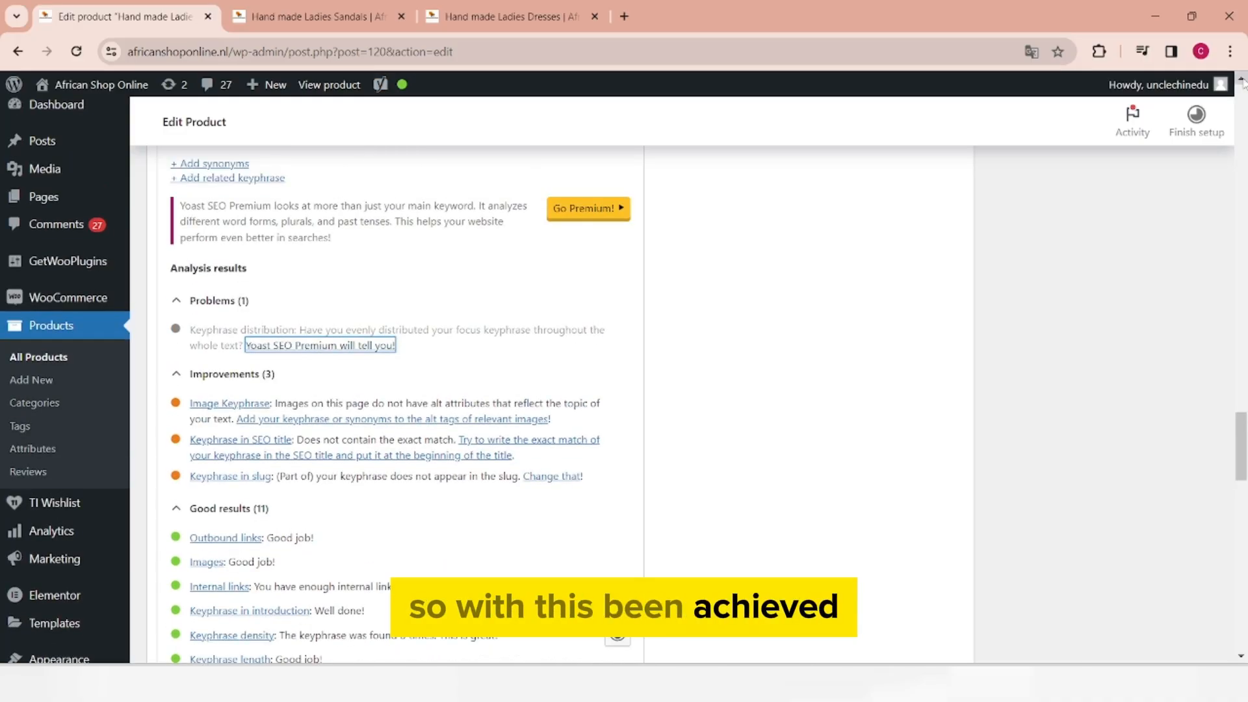
Step: Preview the product's search appearance as a desktop result, and switch back to the mobile result
scroll(350, 406, "up", 8)
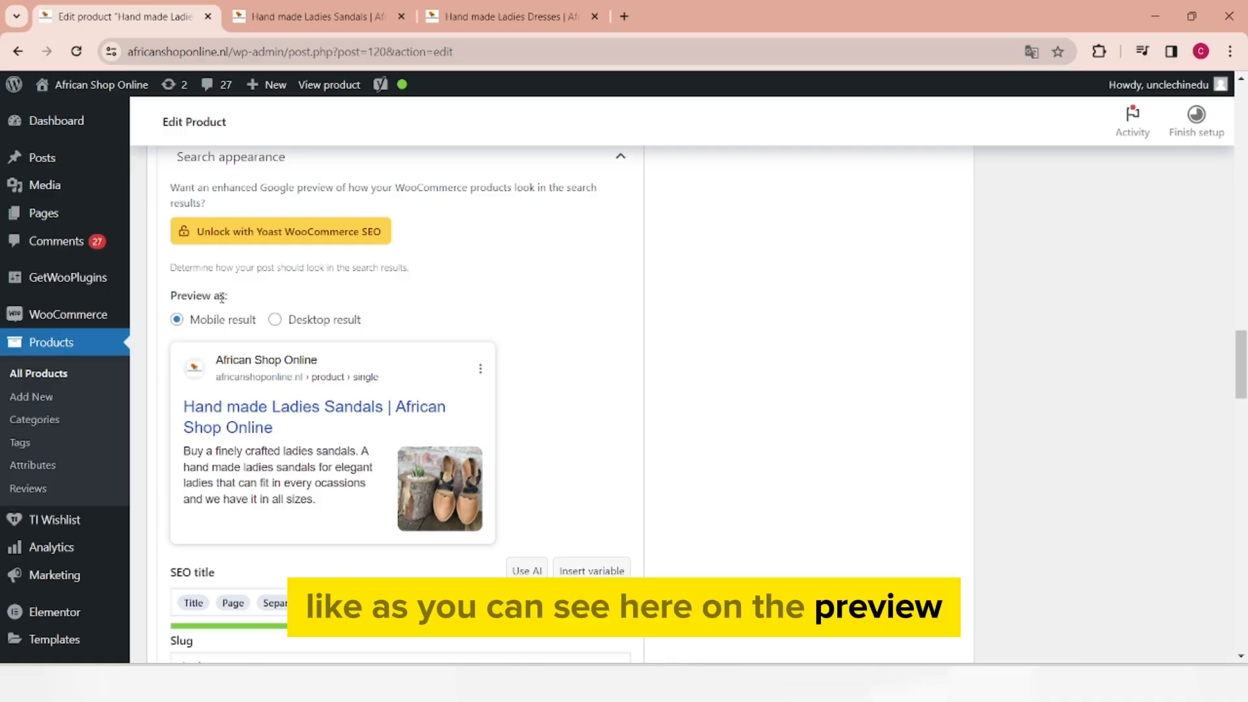
left_click(275, 319)
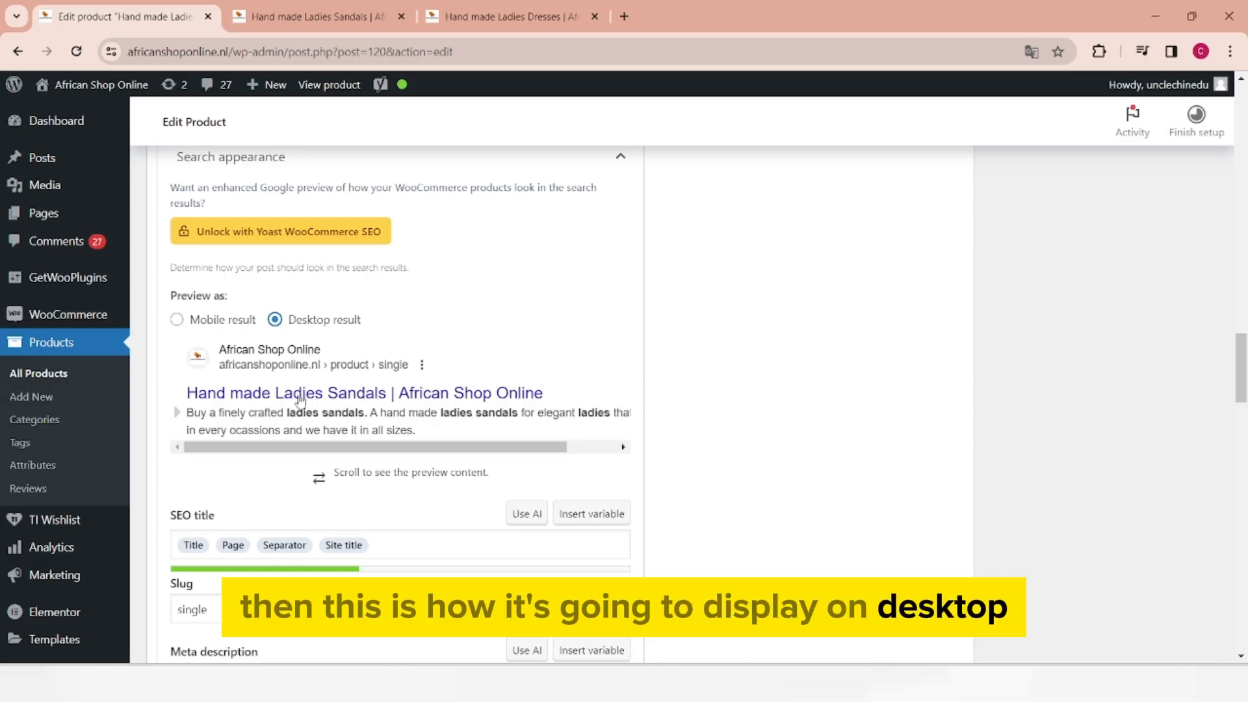
left_click(177, 319)
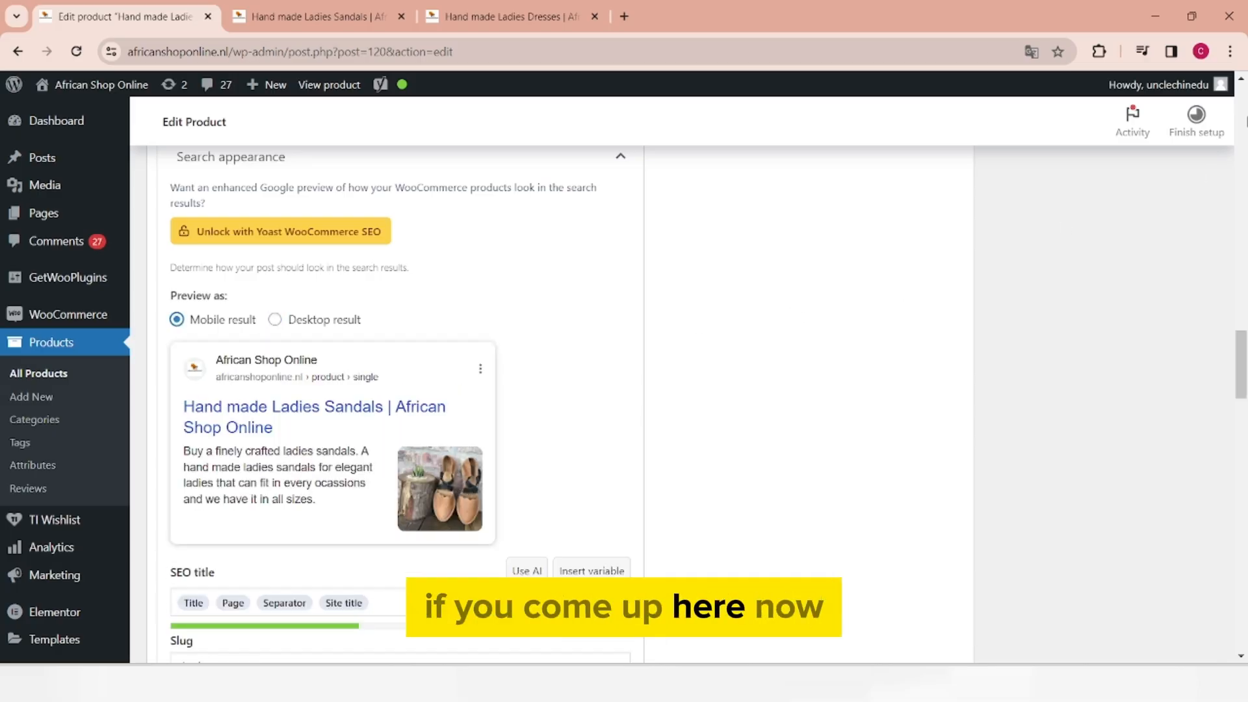
Step: Open the product's Yoast social media appearance settings and examine the social image, title and description options
scroll(417, 262, "up", 4)
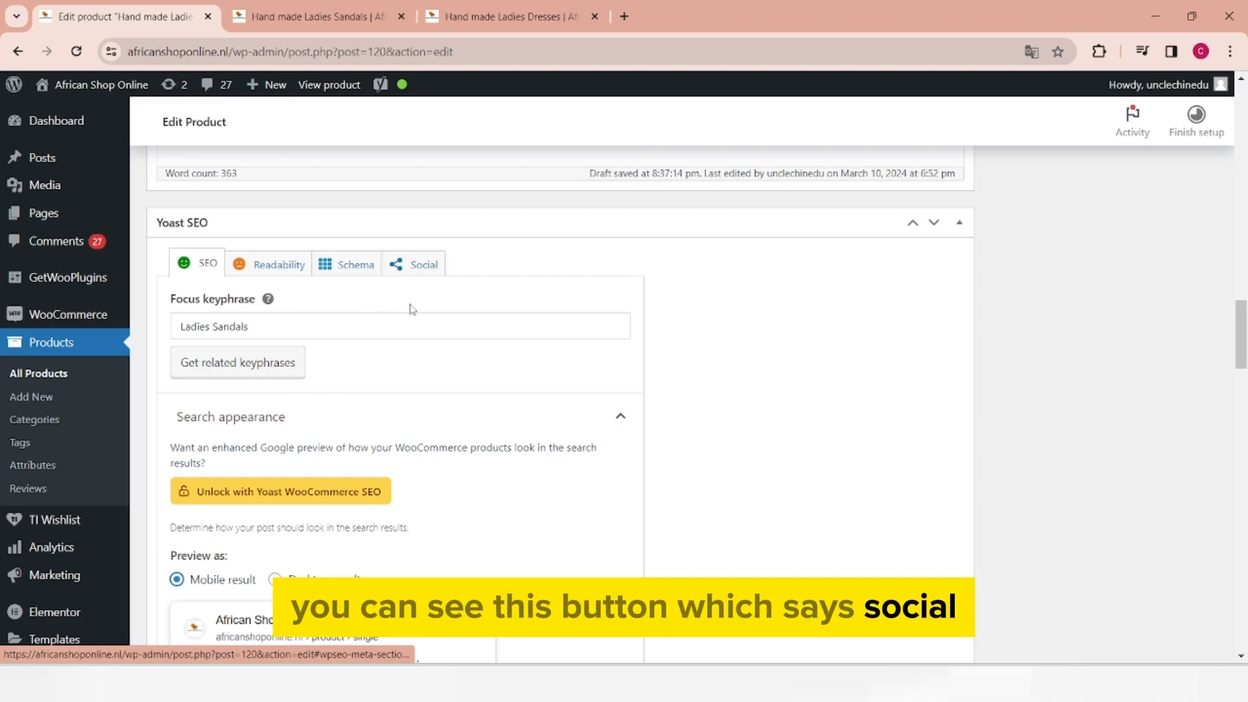
left_click(418, 265)
scroll(838, 562, "down", 5)
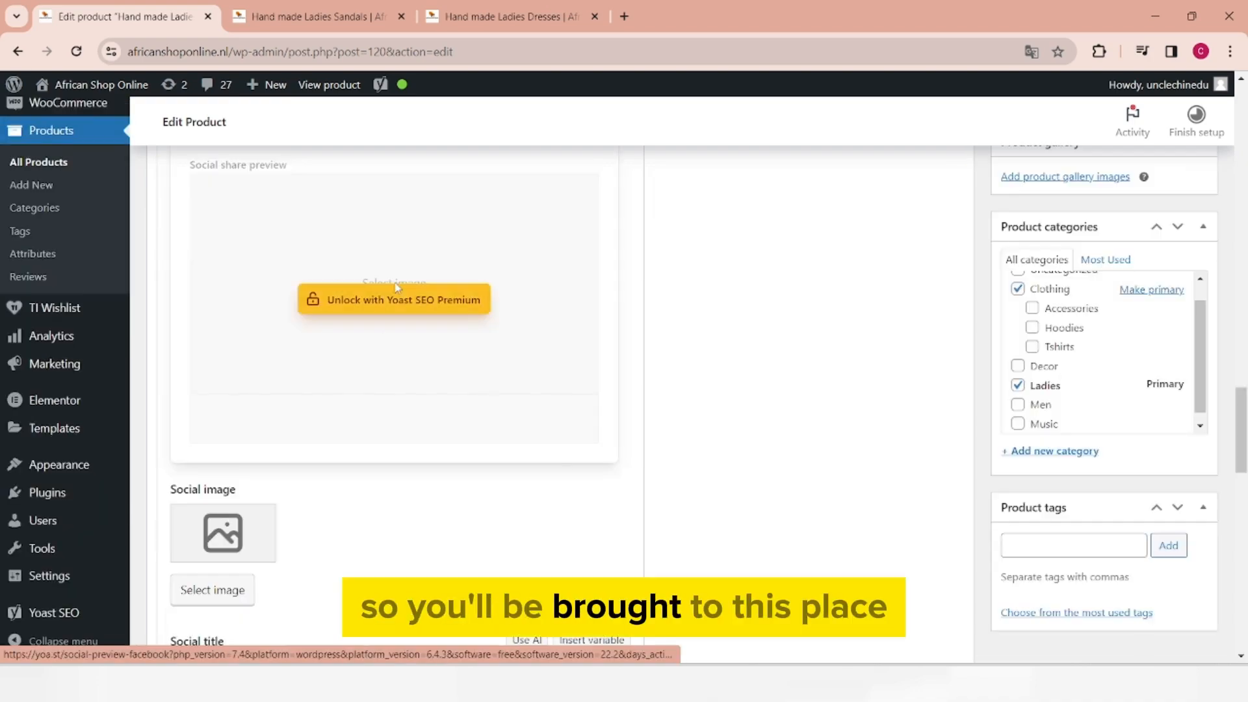
scroll(315, 253, "up", 1)
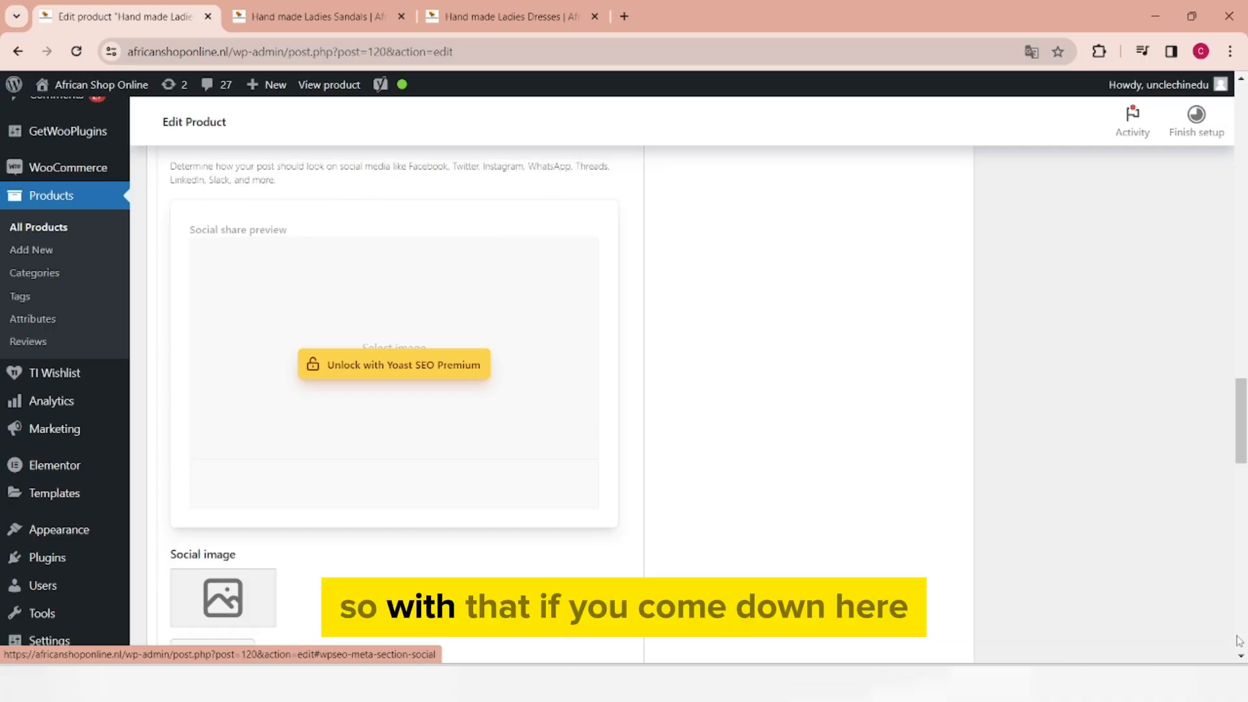
scroll(281, 226, "down", 5)
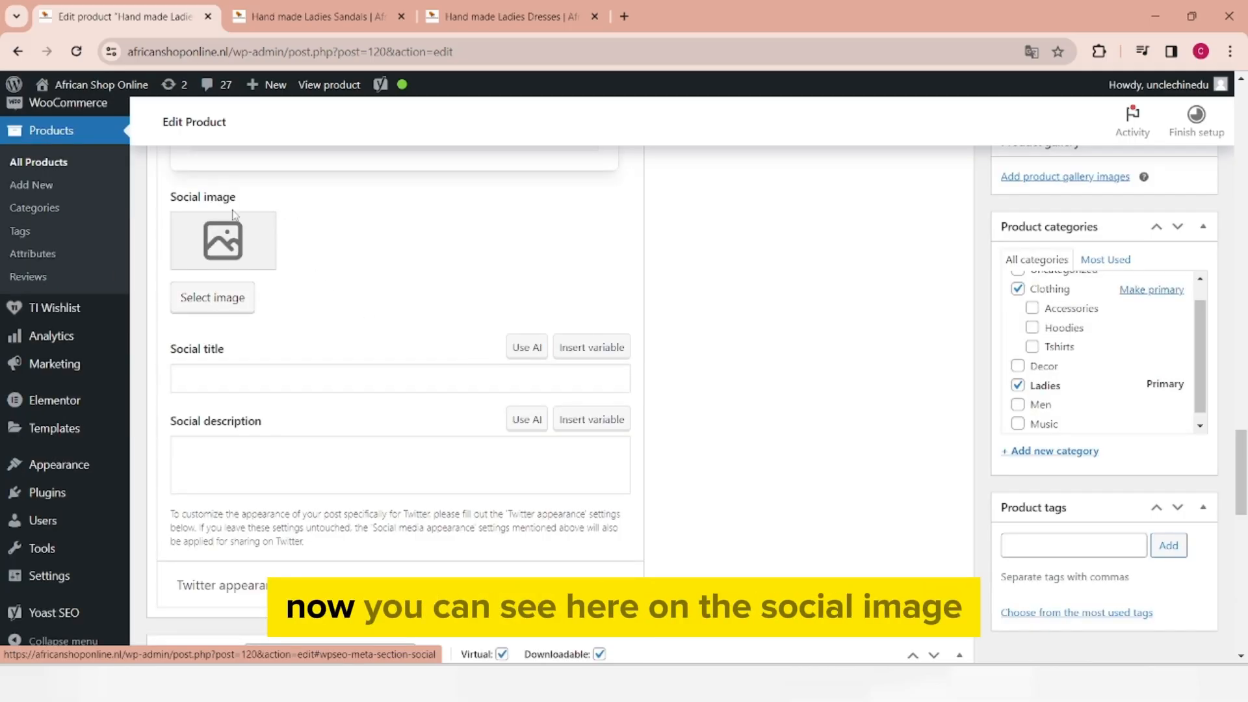